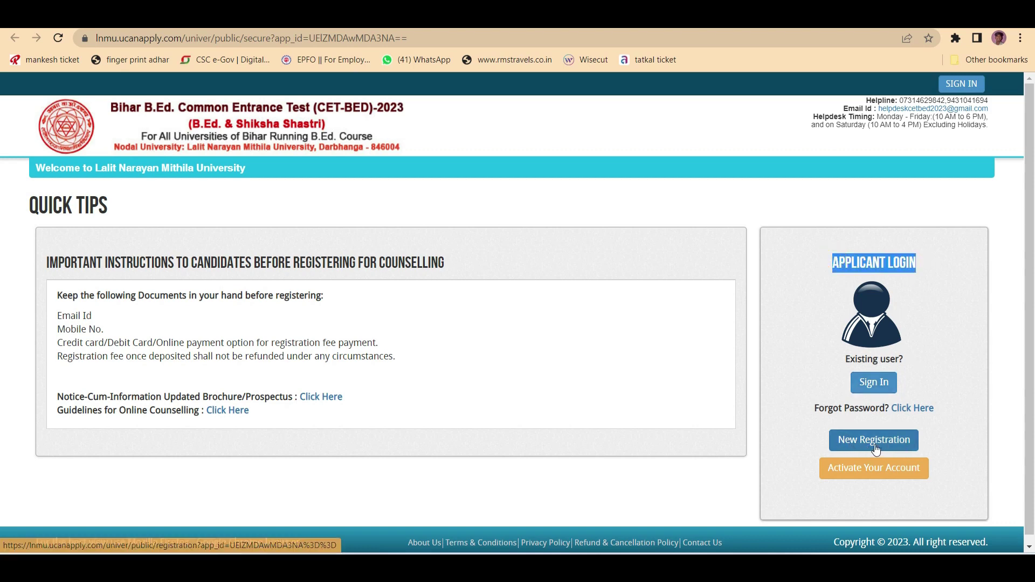
- Open the New Registration form under Applicant Login on the portal home page
click(851, 451)
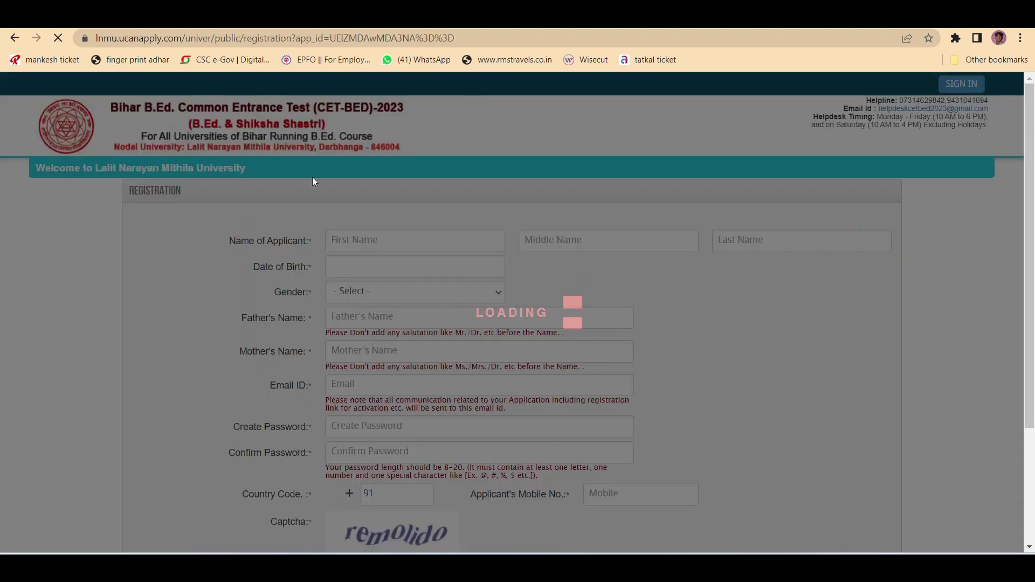
- Enter the applicant's first and last name, leaving the middle name blank
click(370, 240)
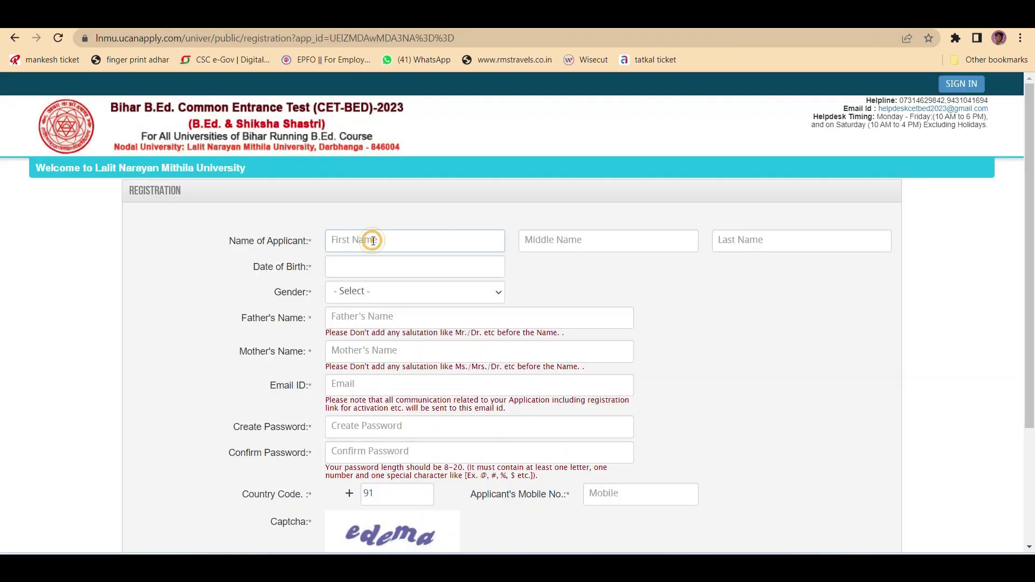
click(527, 239)
click(761, 239)
click(394, 244)
key(Tab)
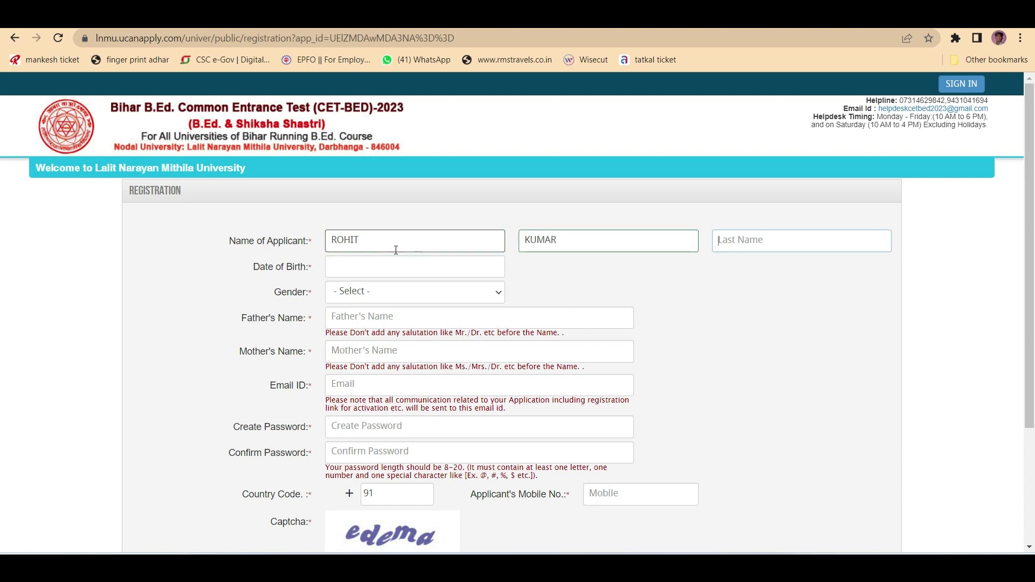
click(577, 246)
key(BackSpace)
key(BackSpace)
key(BackSpace)
key(BackSpace)
key(BackSpace)
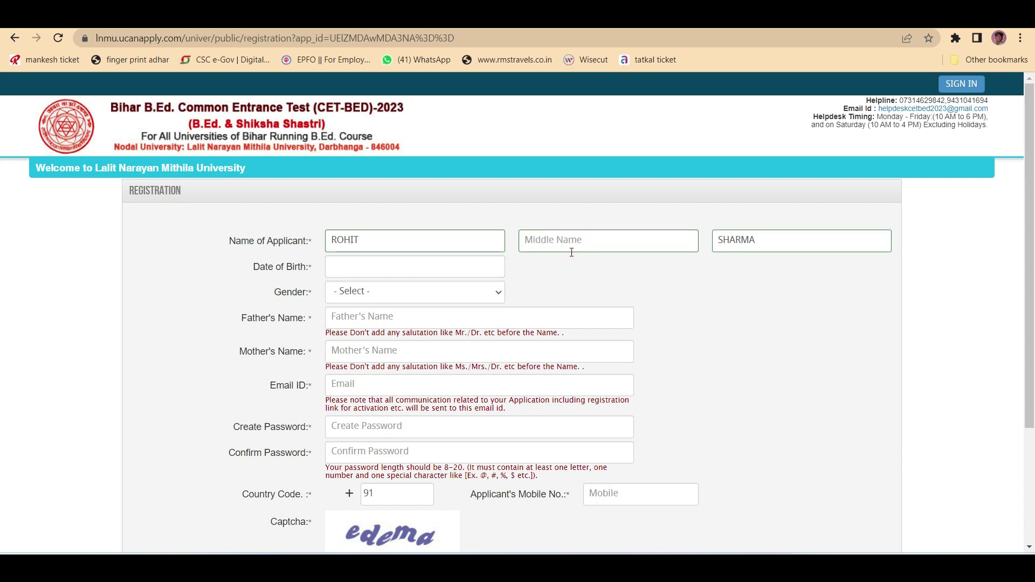
- Set gender to MALE, skip the date of birth, and move to the father's name
click(352, 267)
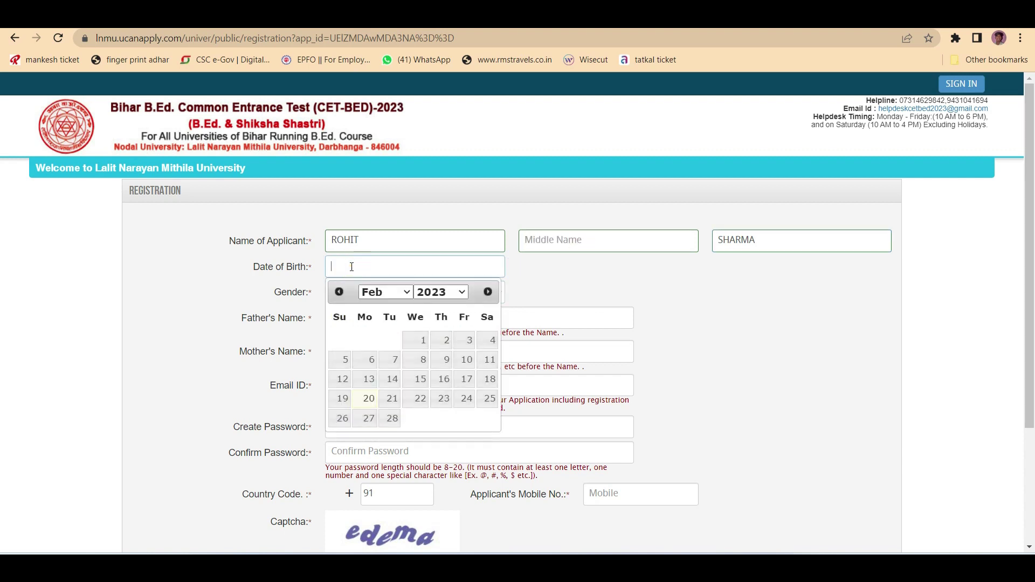
click(576, 272)
click(355, 290)
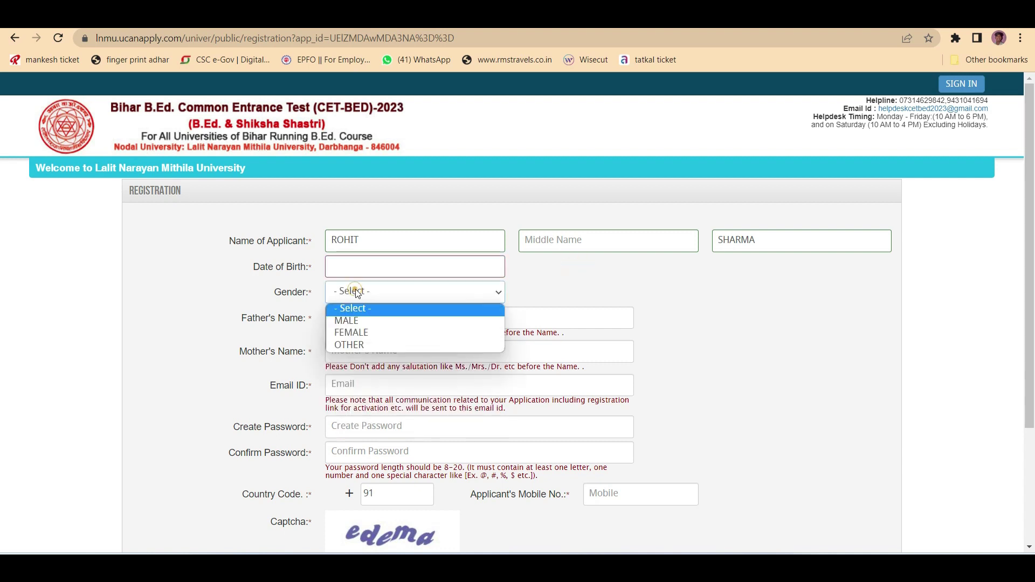
click(358, 320)
click(356, 318)
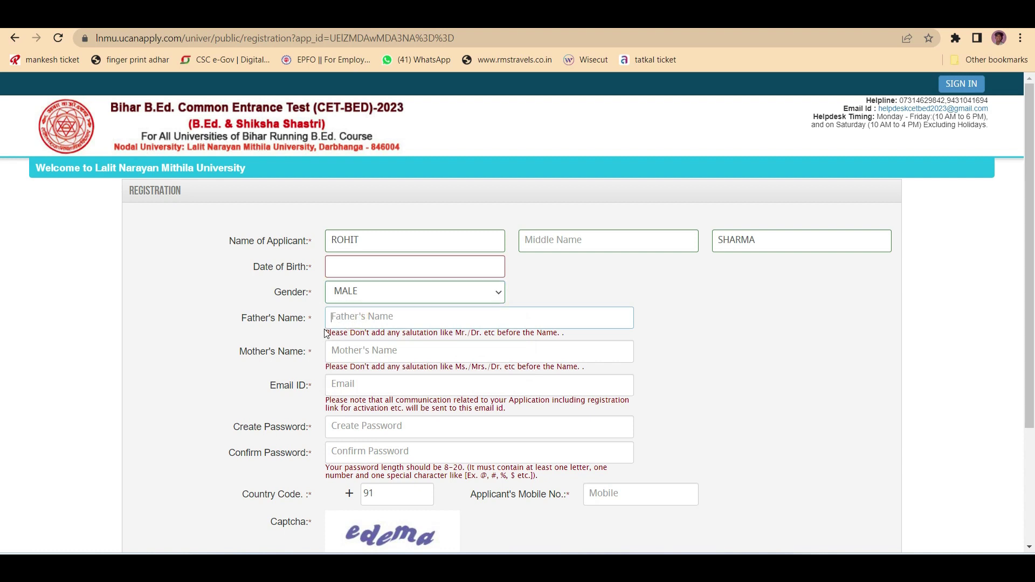
drag(325, 338, 455, 342)
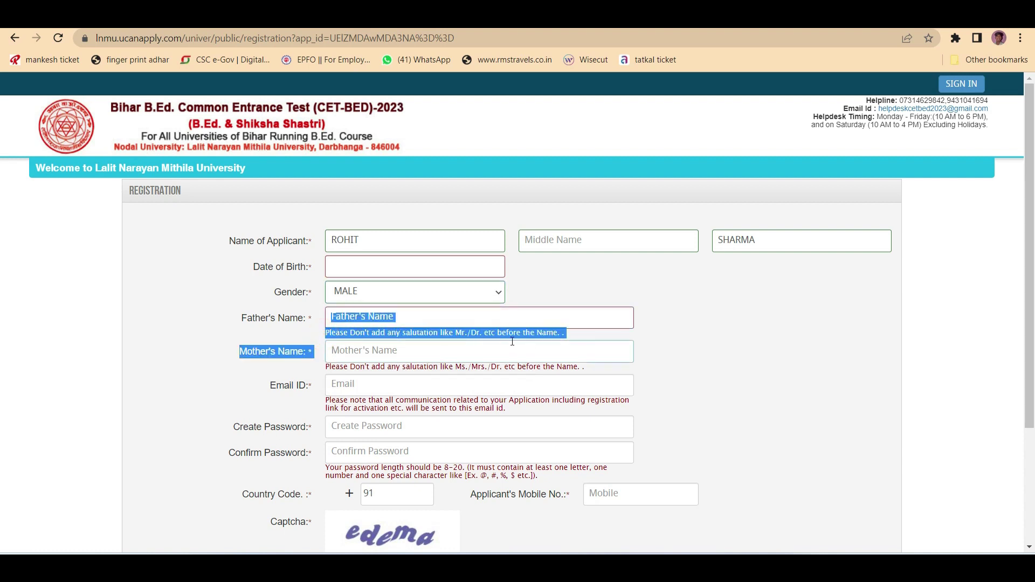
click(570, 339)
click(392, 318)
click(371, 316)
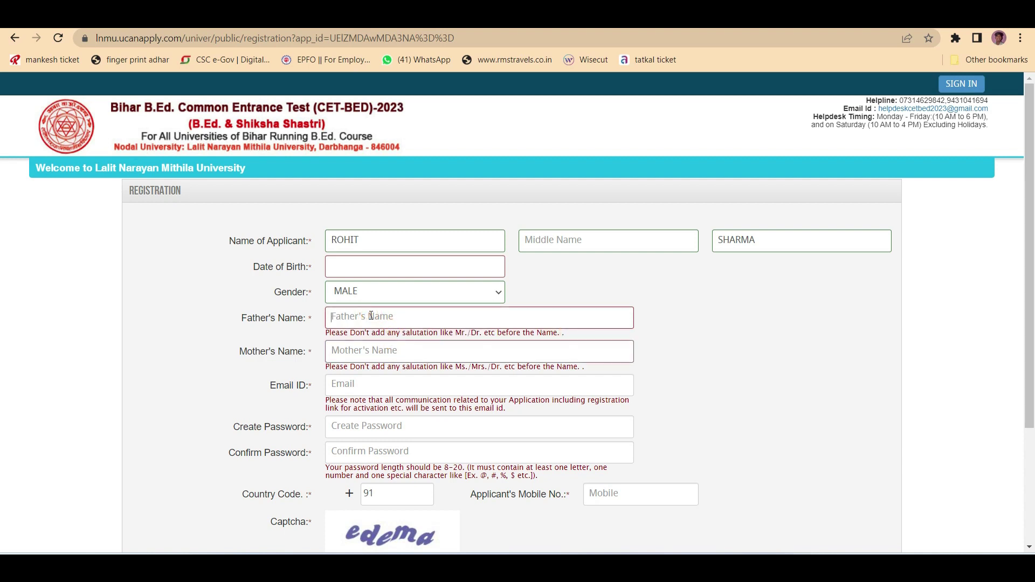
- Fill the email, create password and confirm password, per the 8-20 character rule
click(355, 385)
scroll(356, 386, down, 1)
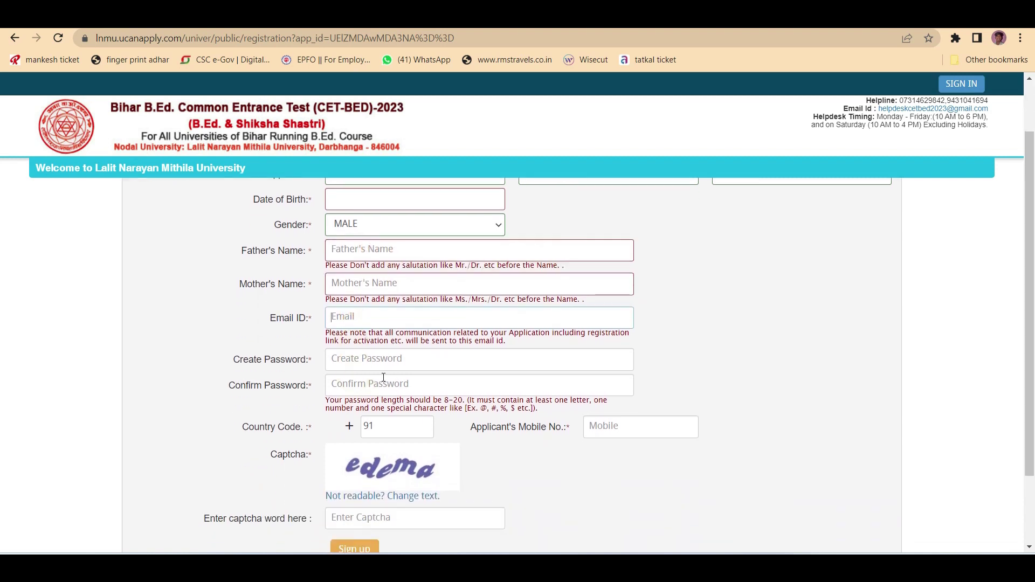
click(356, 359)
scroll(345, 345, down, 1)
click(355, 320)
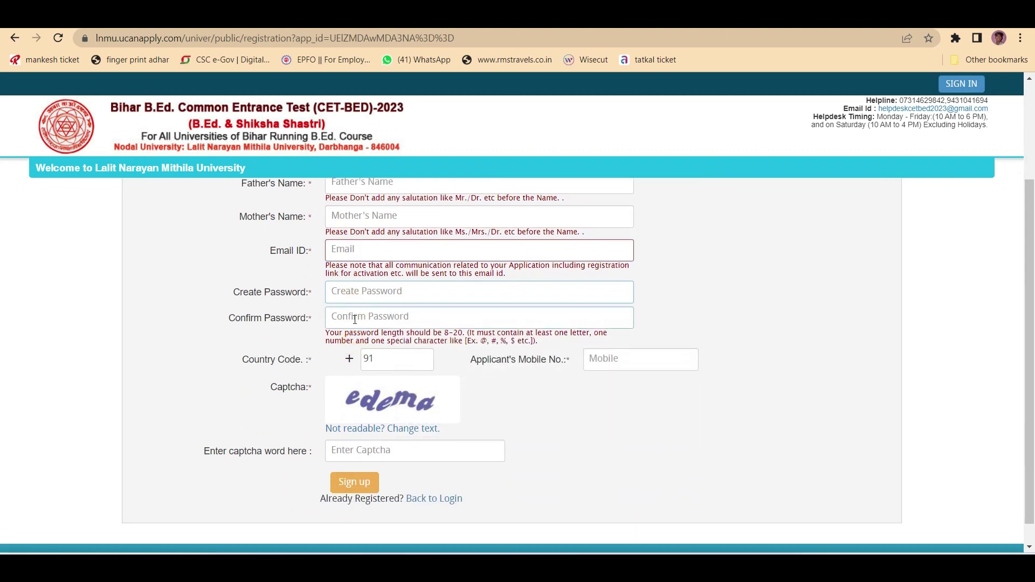
click(355, 317)
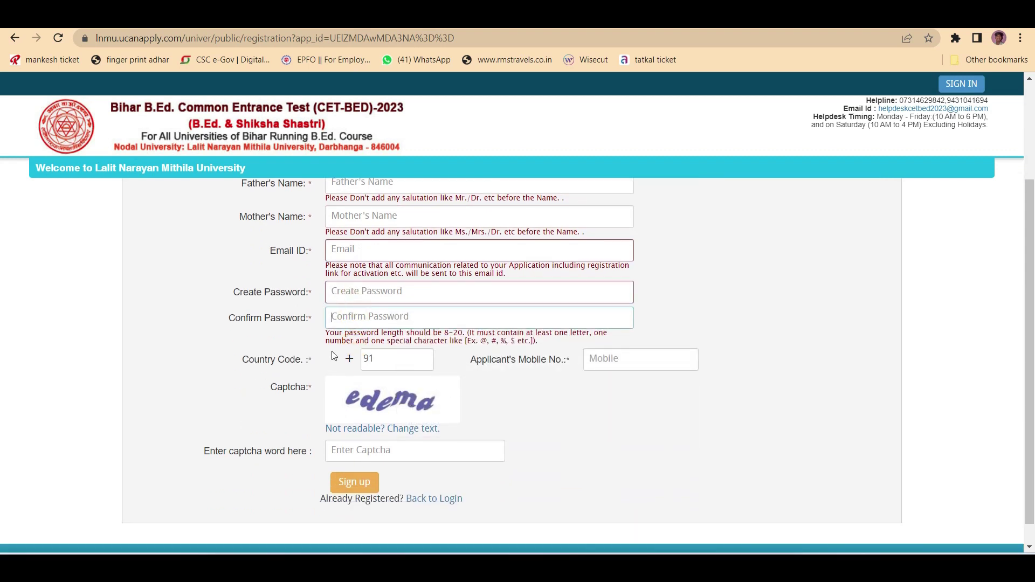
scroll(378, 322, down, 1)
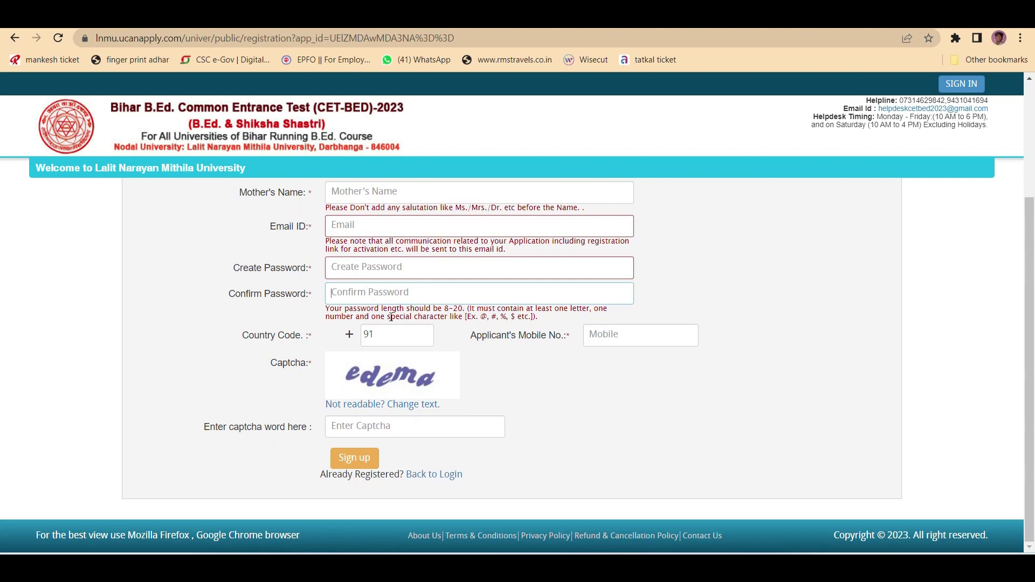
drag(326, 312, 464, 310)
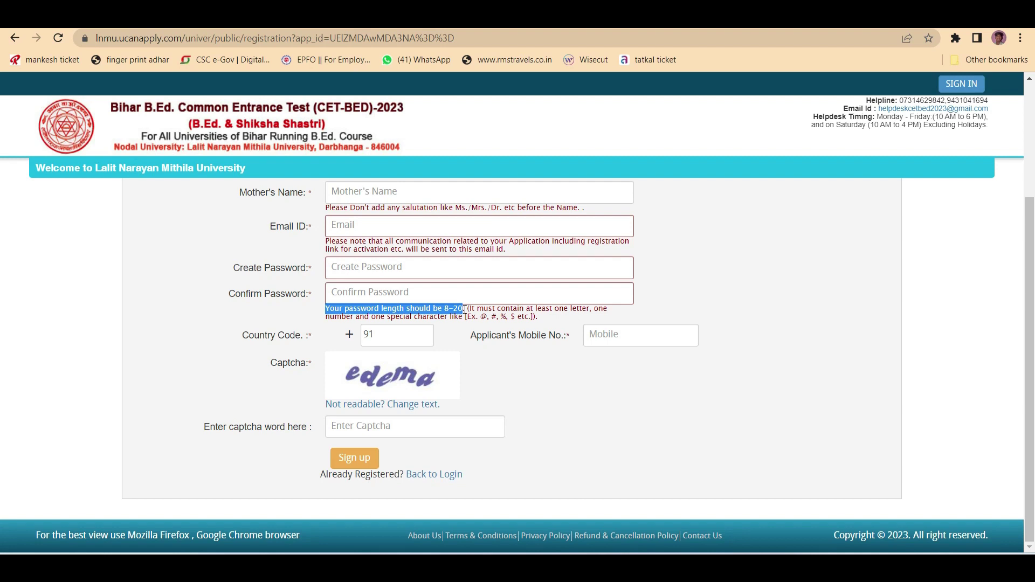
drag(536, 308, 586, 309)
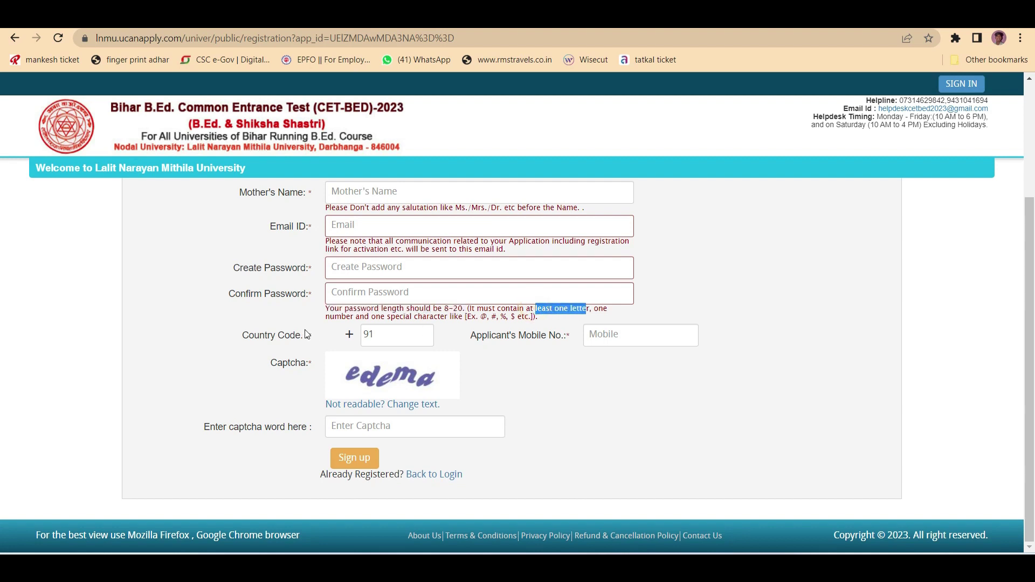
drag(330, 317, 371, 317)
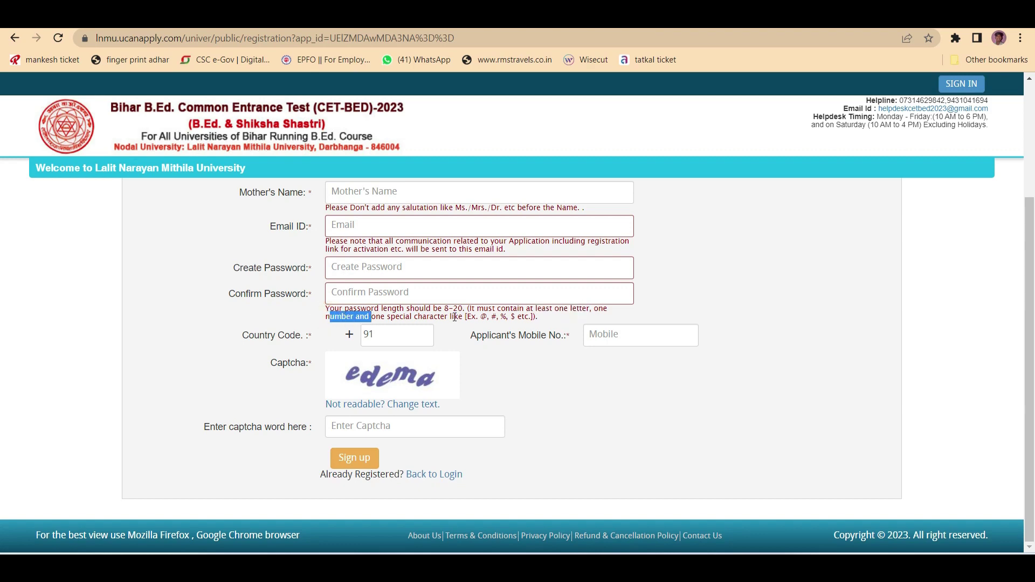
click(363, 292)
scroll(365, 281, up, 3)
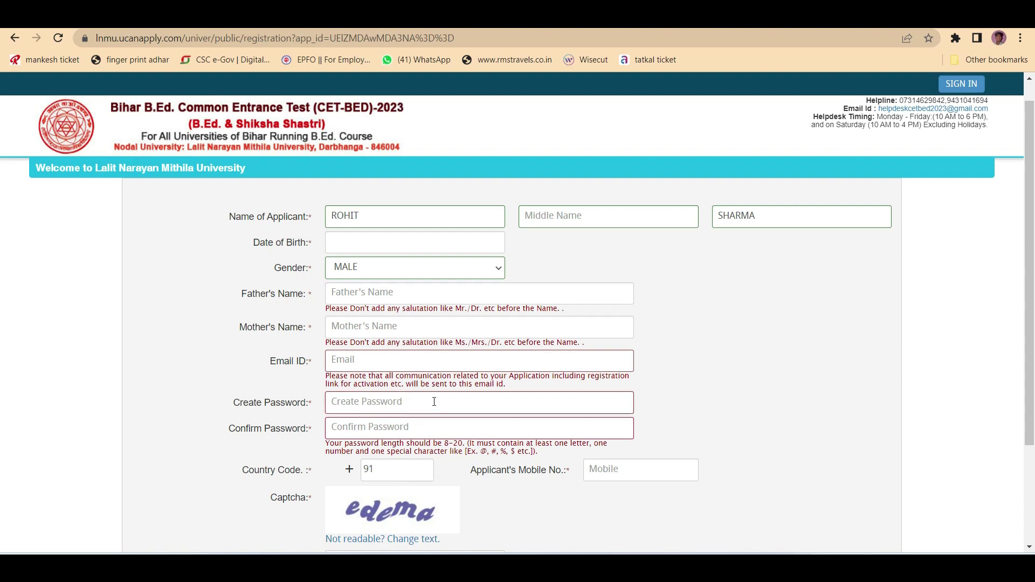
scroll(434, 401, down, 1)
- Fill the country code and mobile number, enter the captcha, and submit with Sign up
click(392, 400)
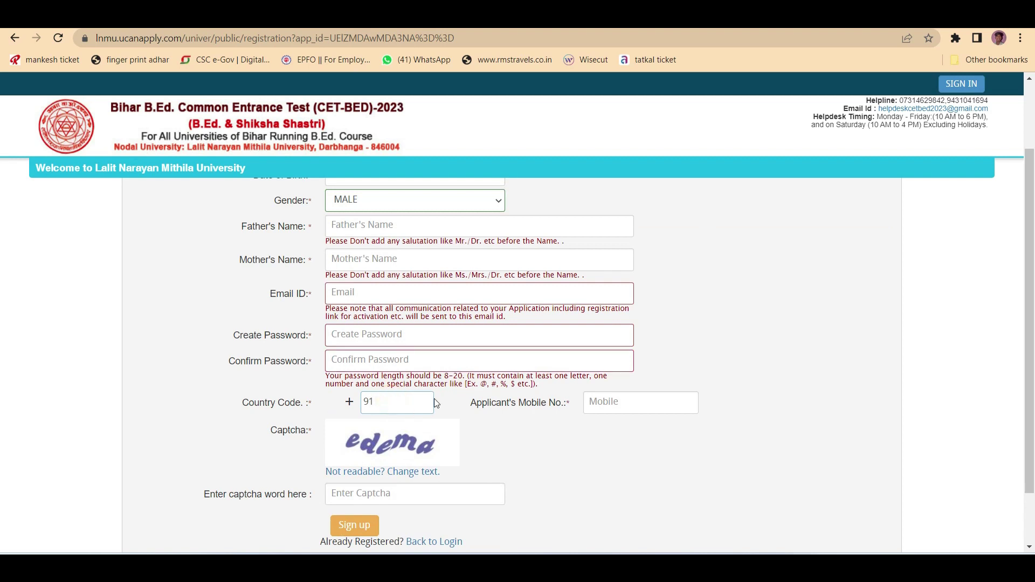
scroll(436, 404, down, 1)
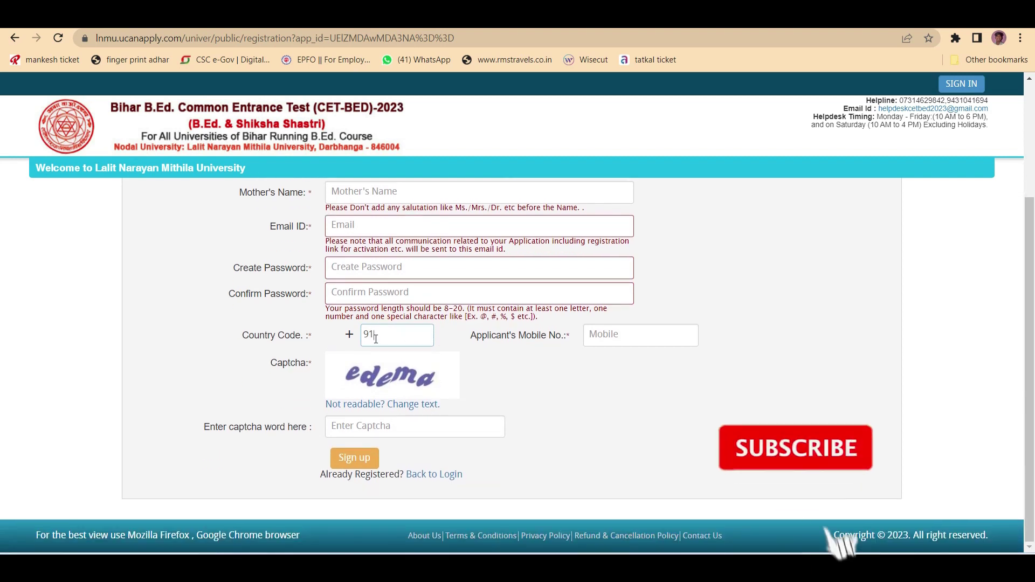
click(631, 331)
click(619, 335)
click(372, 425)
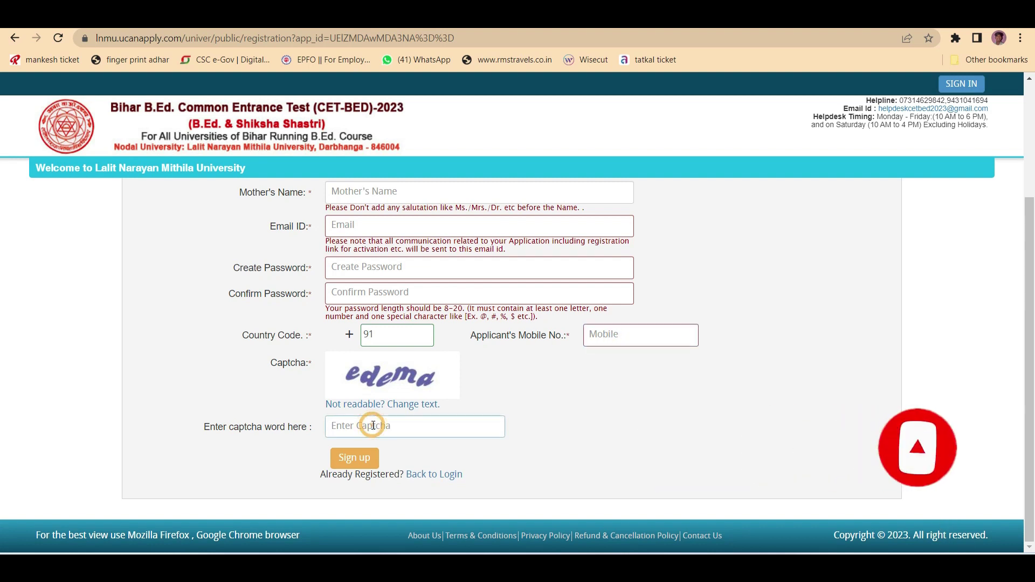
text(edema)
click(354, 458)
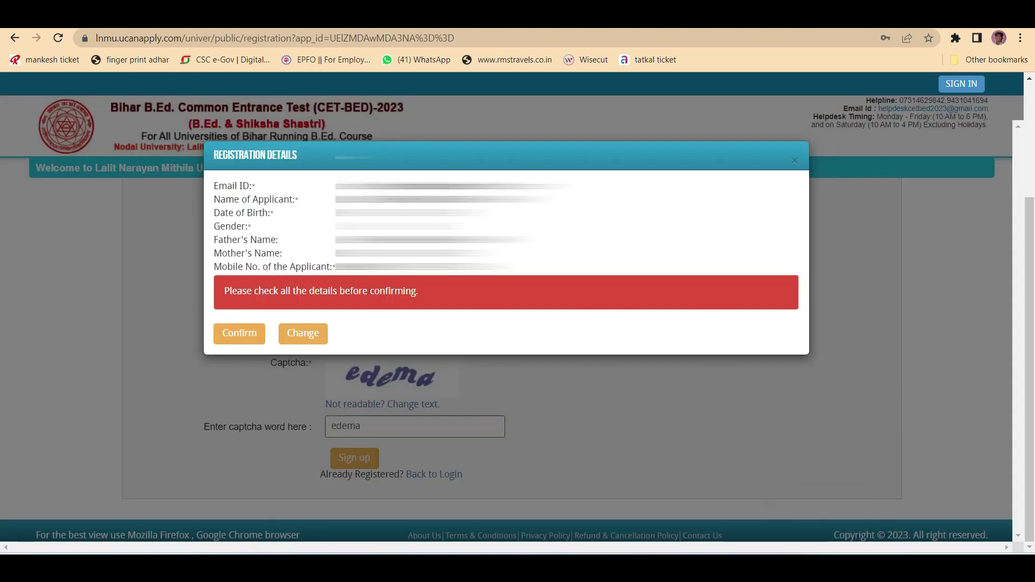
- Review the Registration Details summary, including the mother's name, and confirm it
drag(239, 212, 260, 215)
click(225, 219)
drag(231, 254, 286, 267)
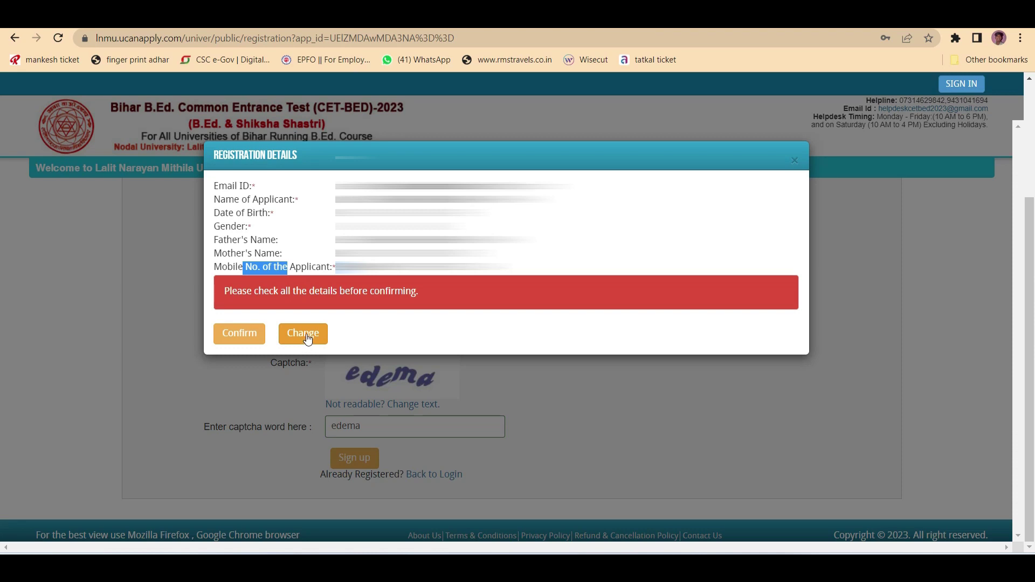
click(243, 334)
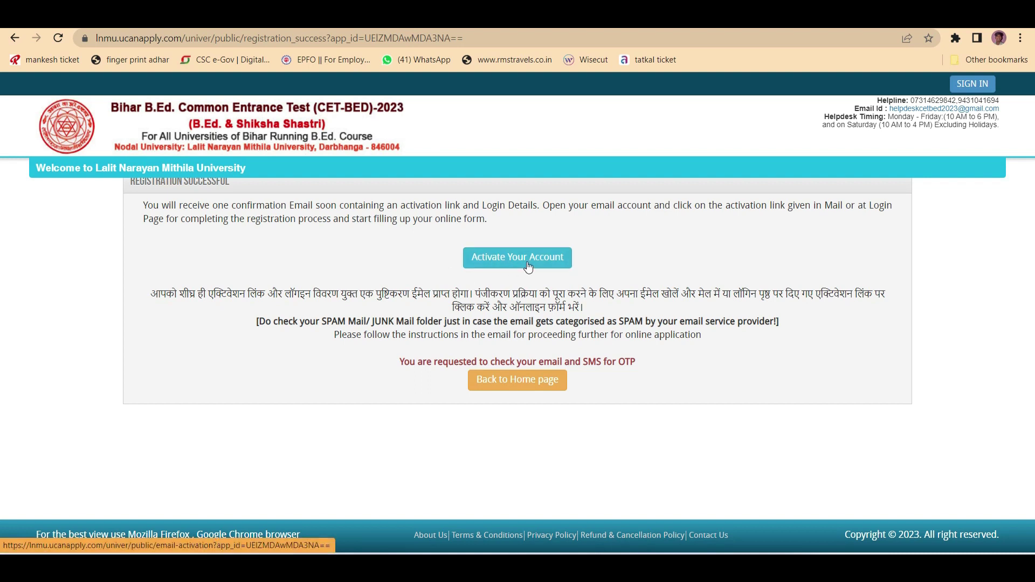
- Activate the account by submitting the emailed username and activation code
click(527, 264)
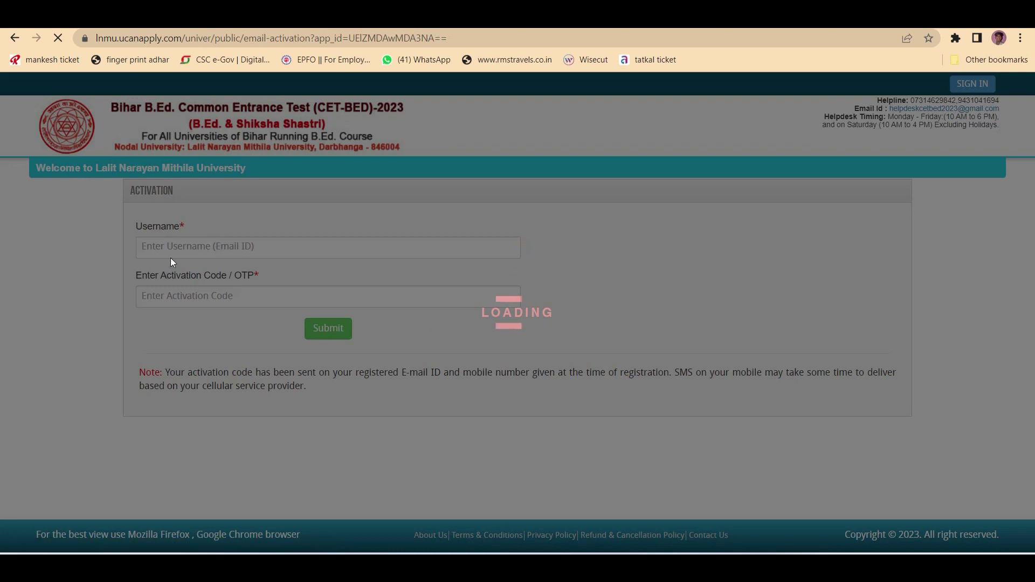
click(172, 246)
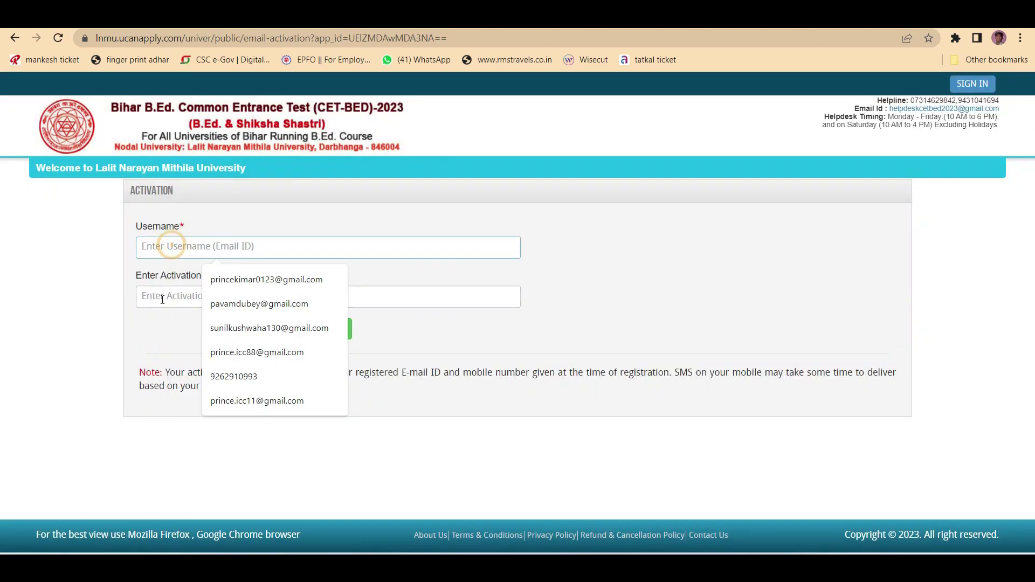
click(160, 294)
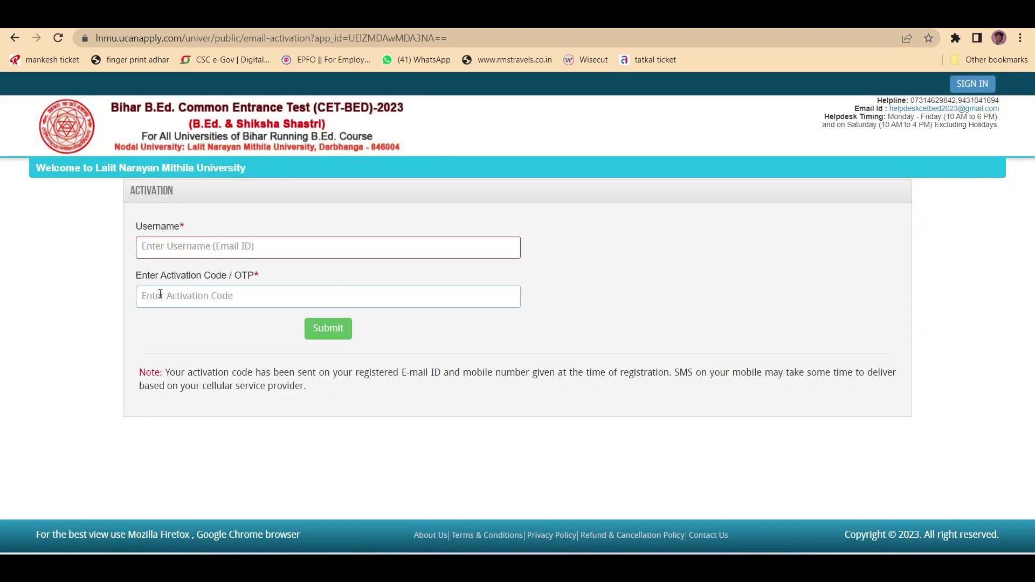
click(204, 243)
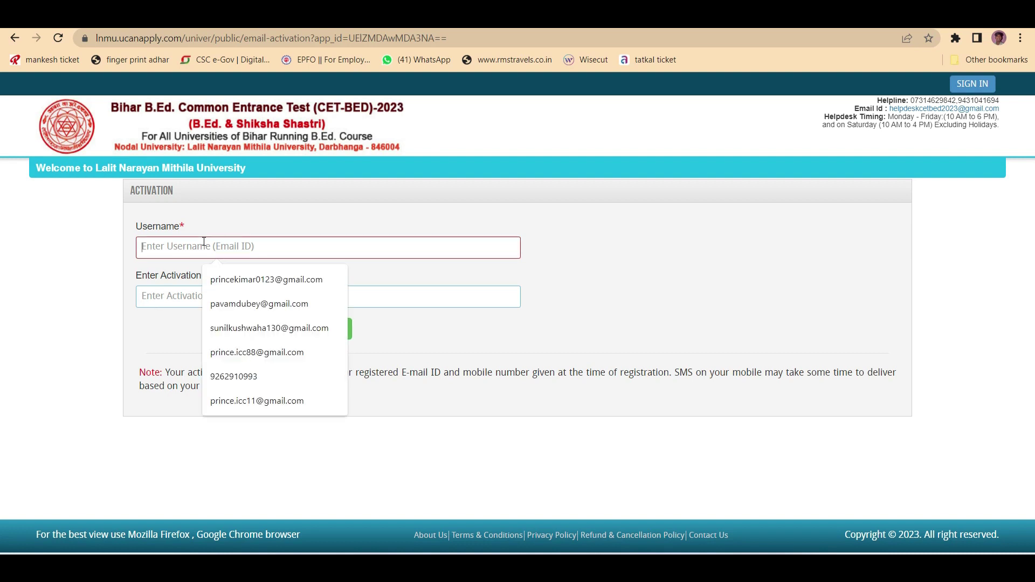
click(146, 295)
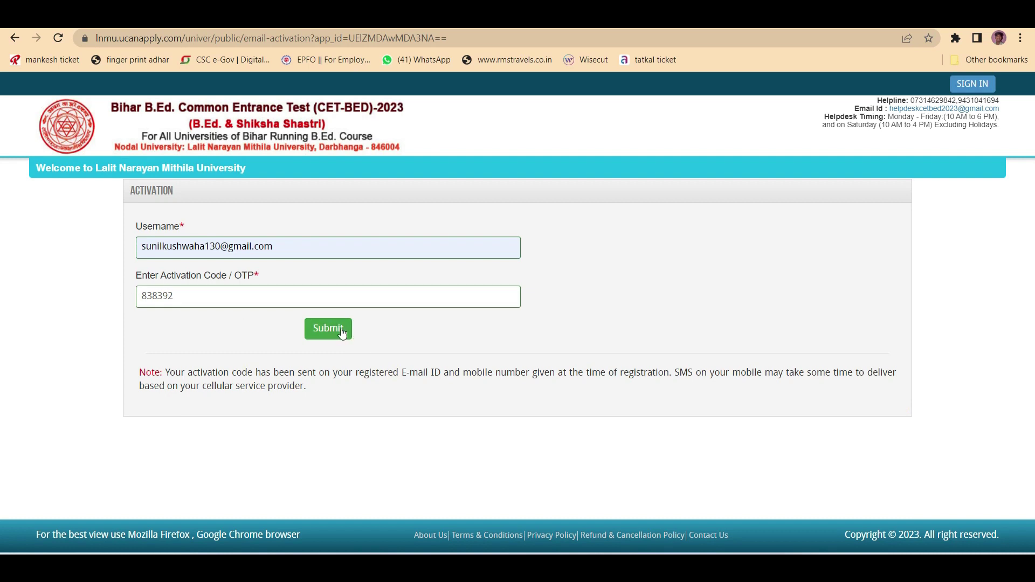
click(340, 332)
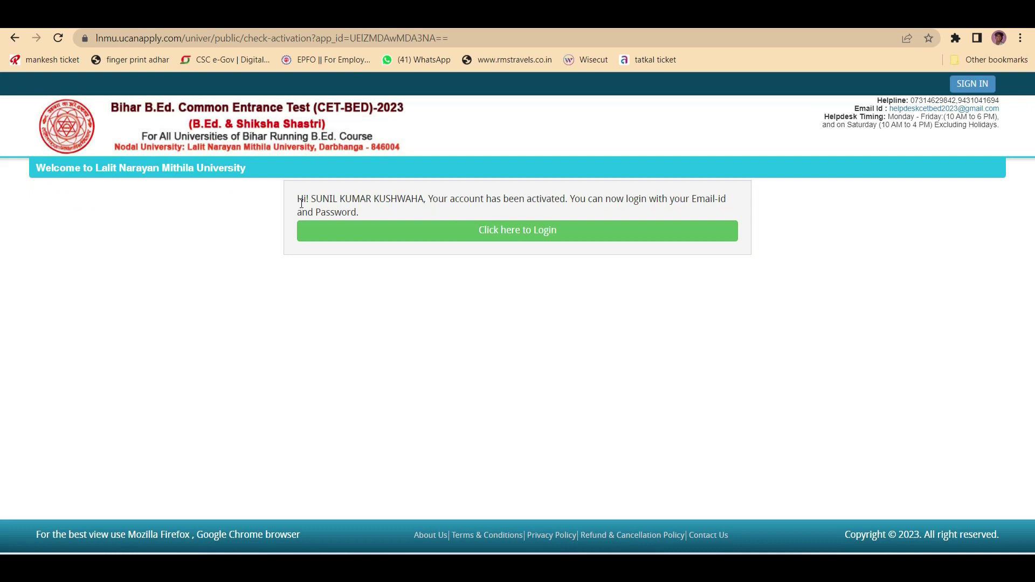
- After the account-activated message, go to applicant login and open the Sign In form
drag(312, 201, 723, 214)
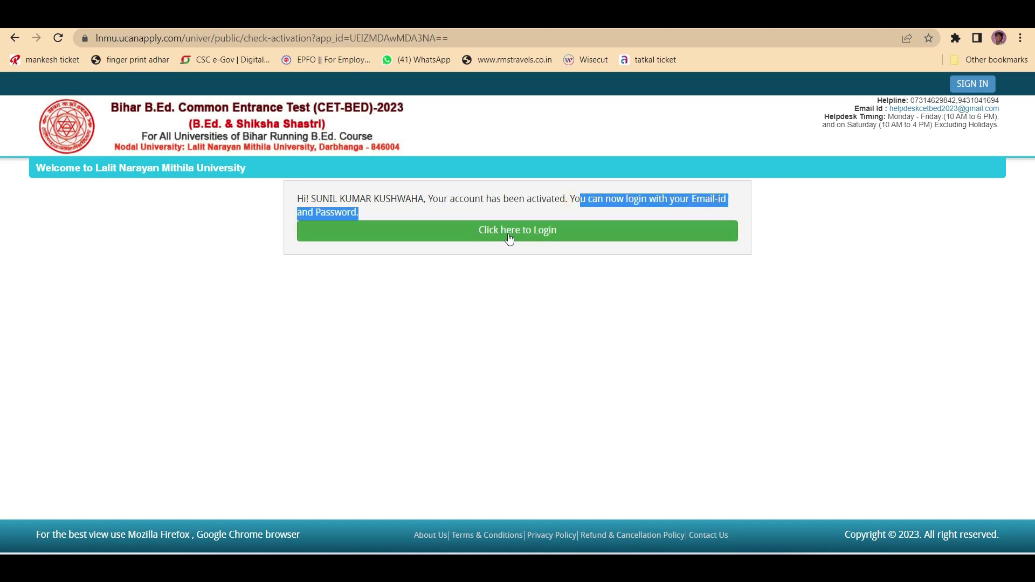
click(533, 233)
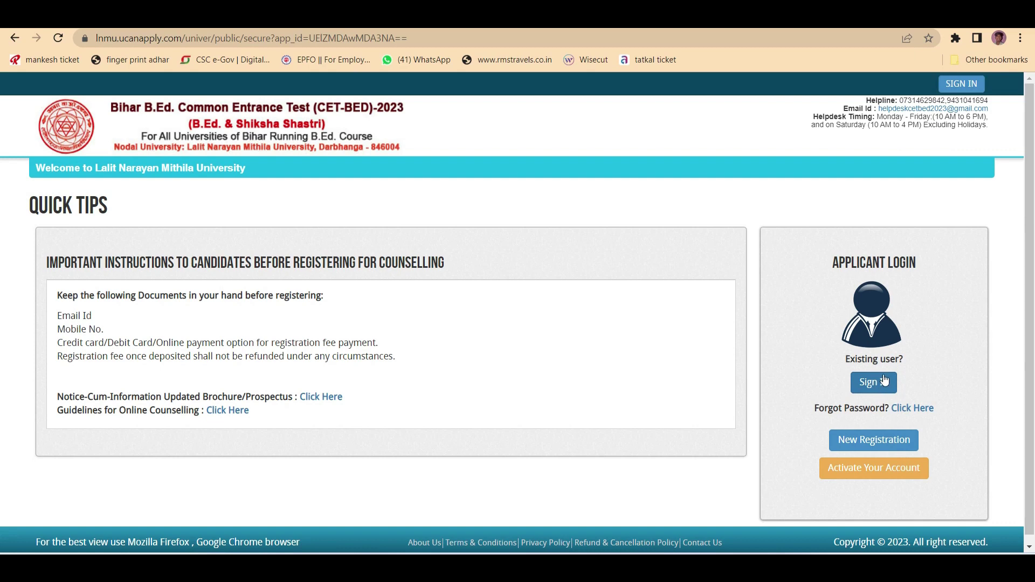
click(875, 384)
- Sign in with the login ID and password, then go to My Application
click(374, 216)
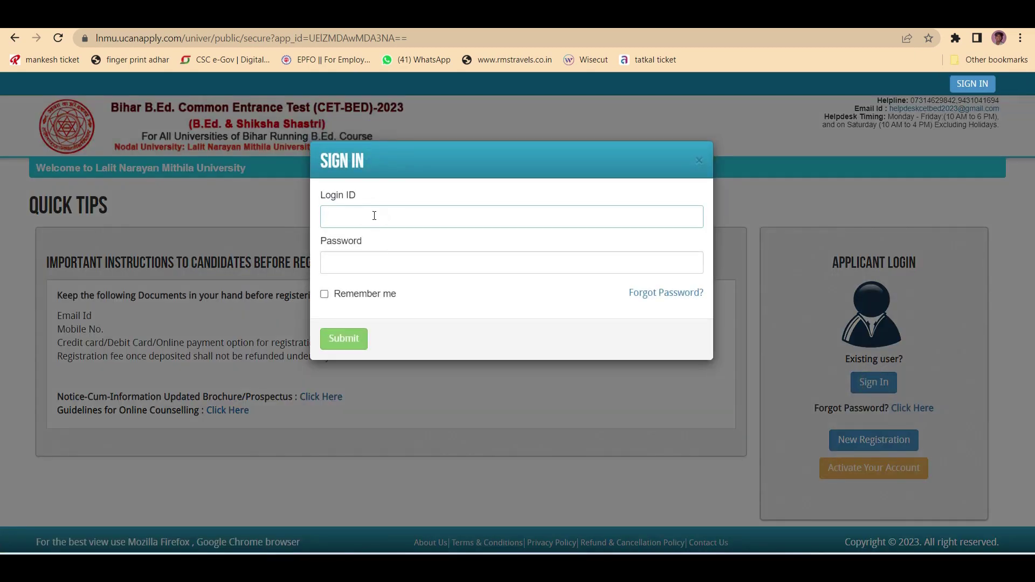
click(372, 266)
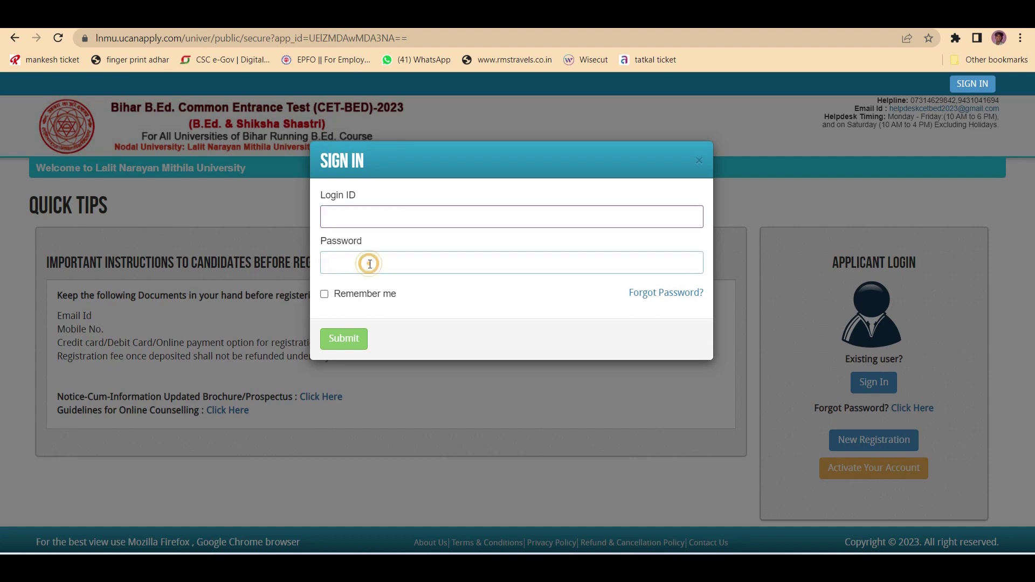
click(351, 342)
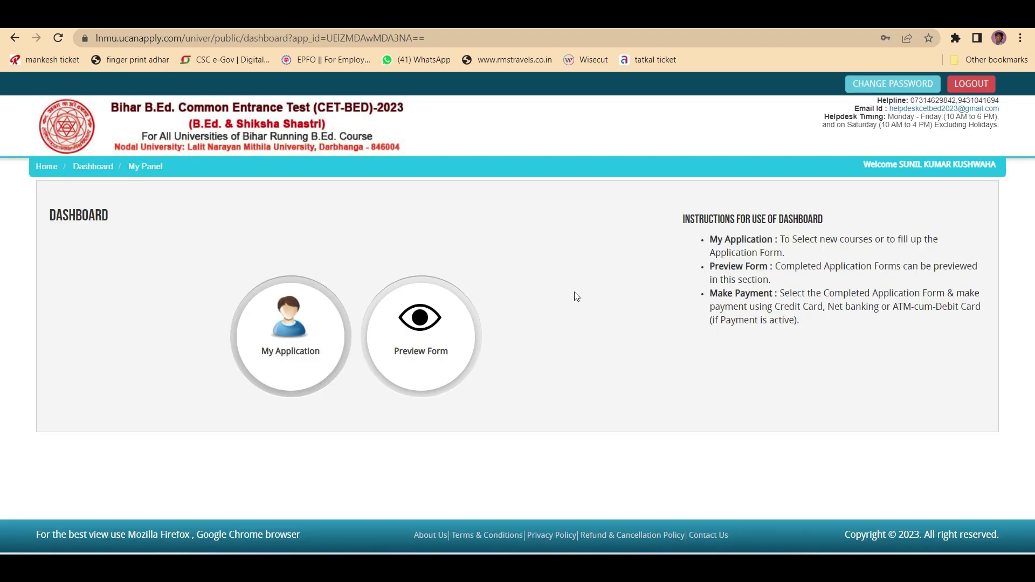
drag(112, 220, 47, 213)
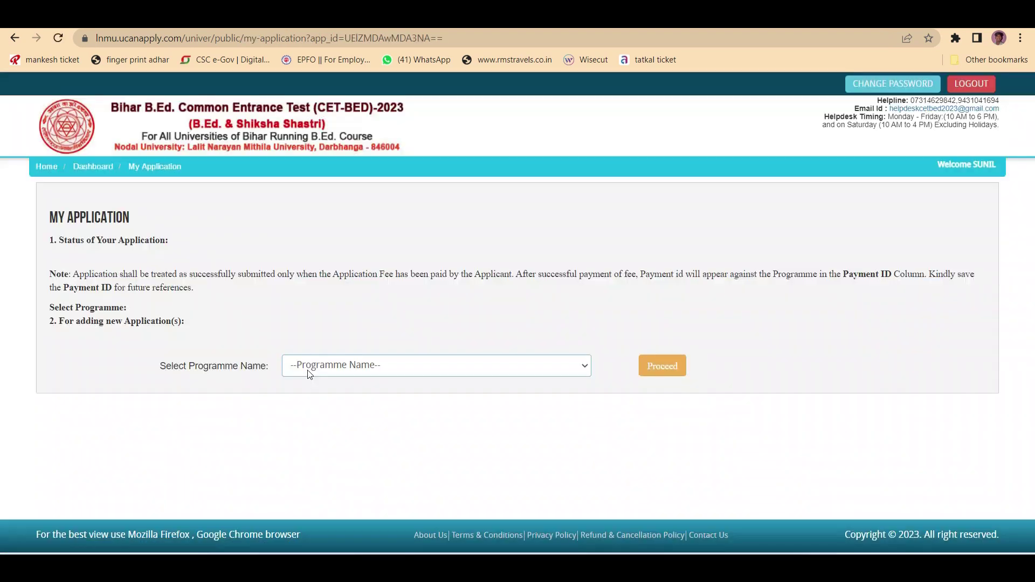
- Select B.Ed., proceed, tick the eligibility declaration and click Add The Programme
click(296, 371)
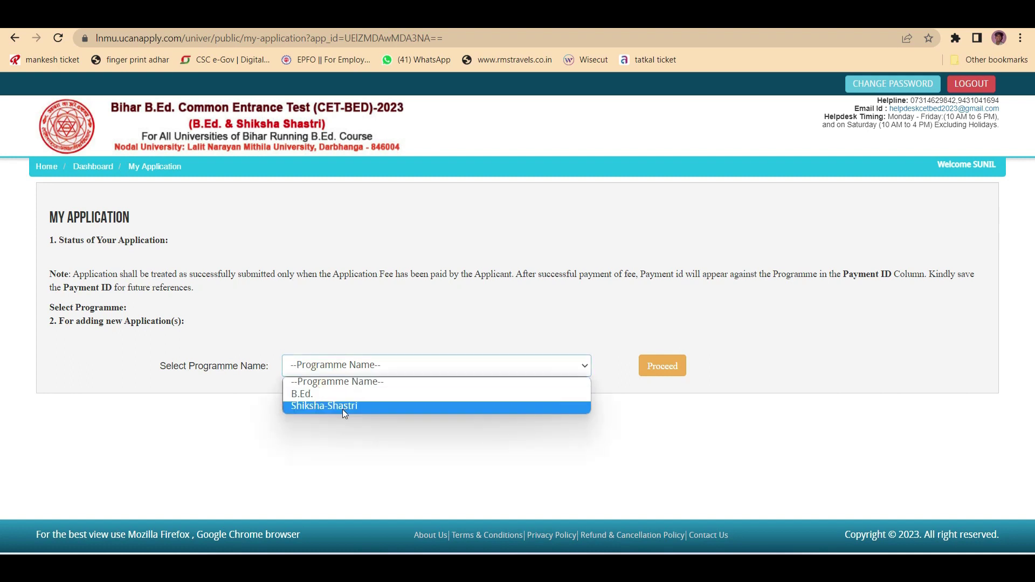
click(319, 394)
click(682, 365)
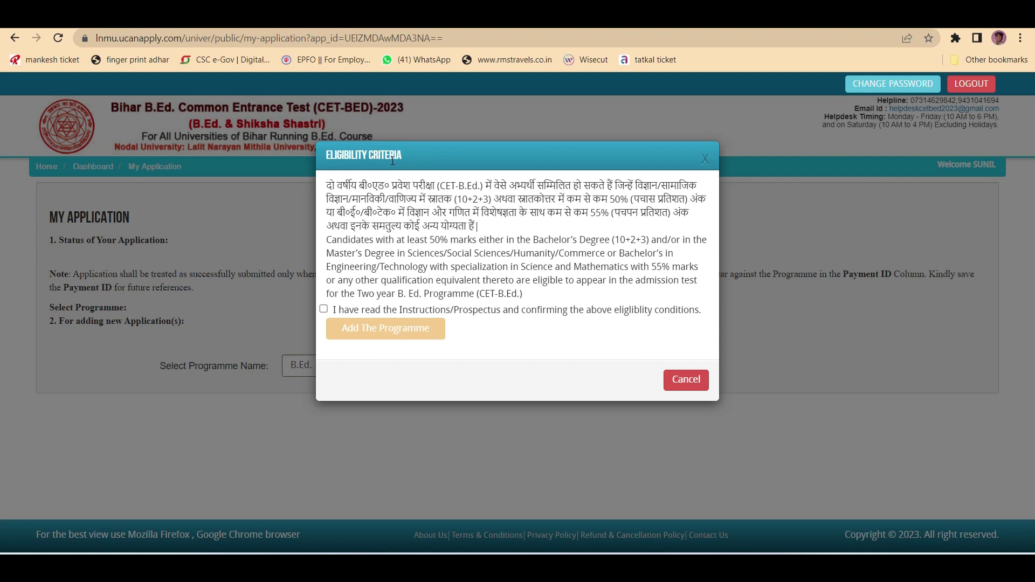
drag(402, 155, 325, 154)
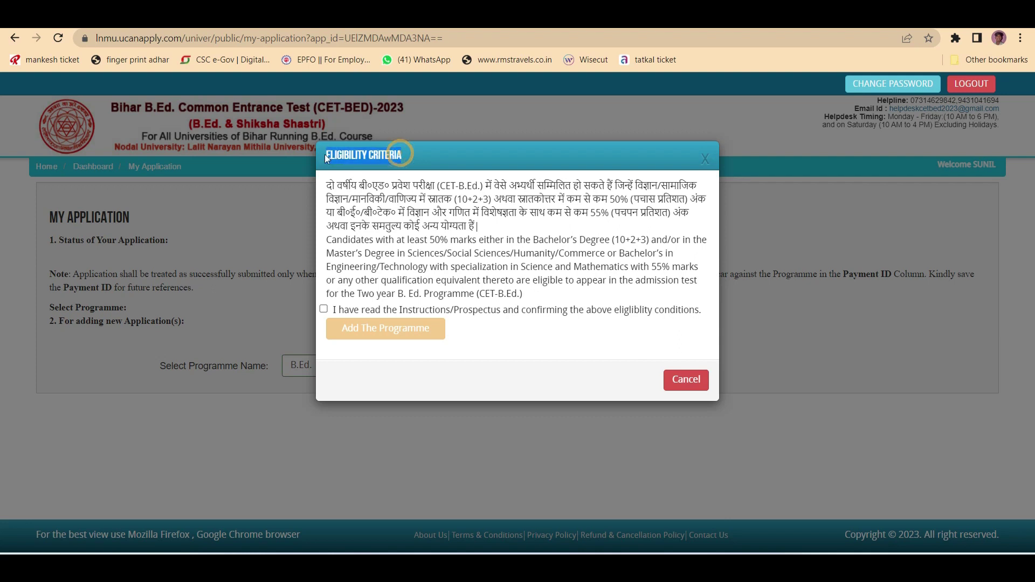
click(324, 309)
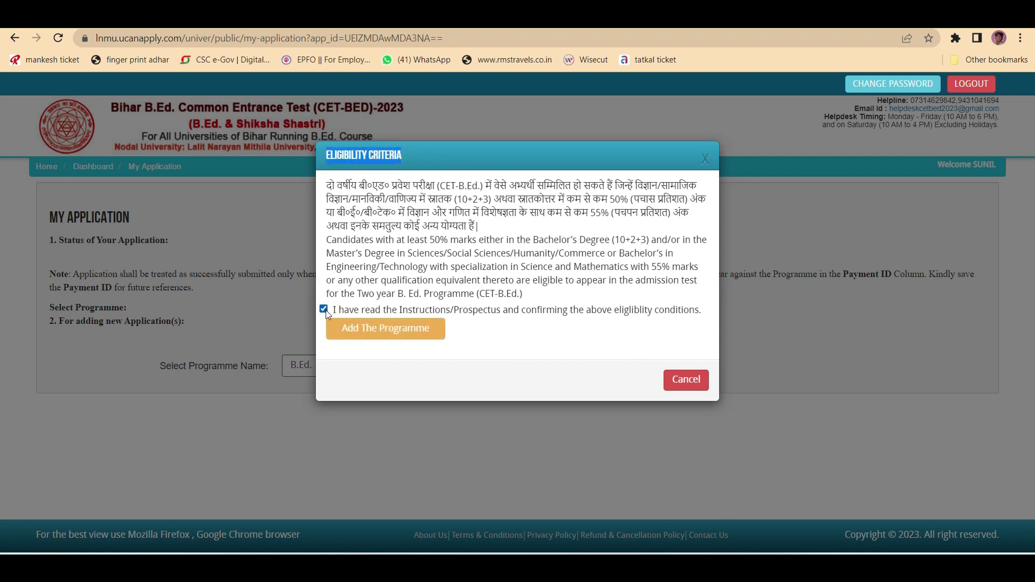
click(379, 330)
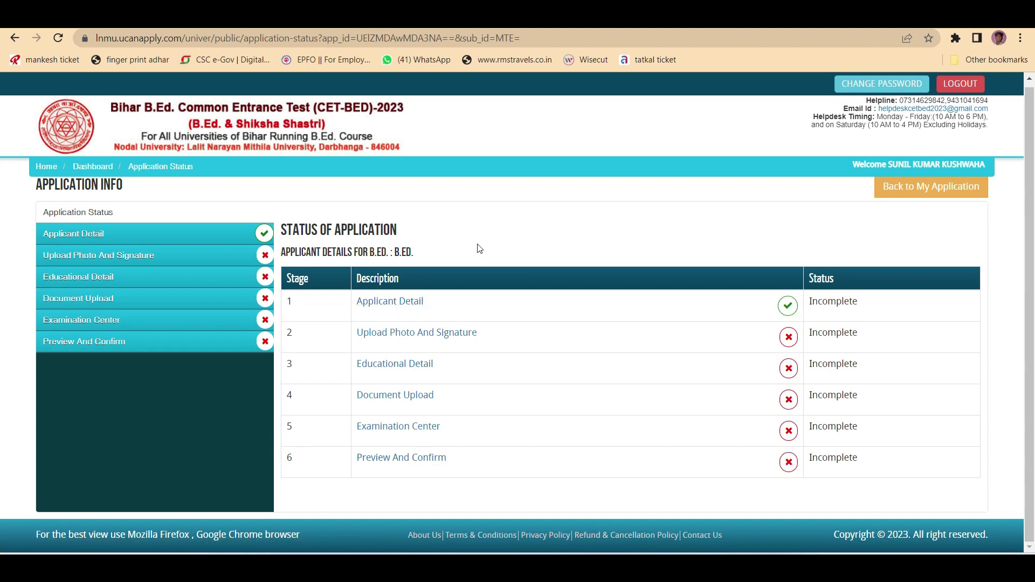
- Open the Applicant Detail stage and set the state of domicile to Bihar
click(391, 304)
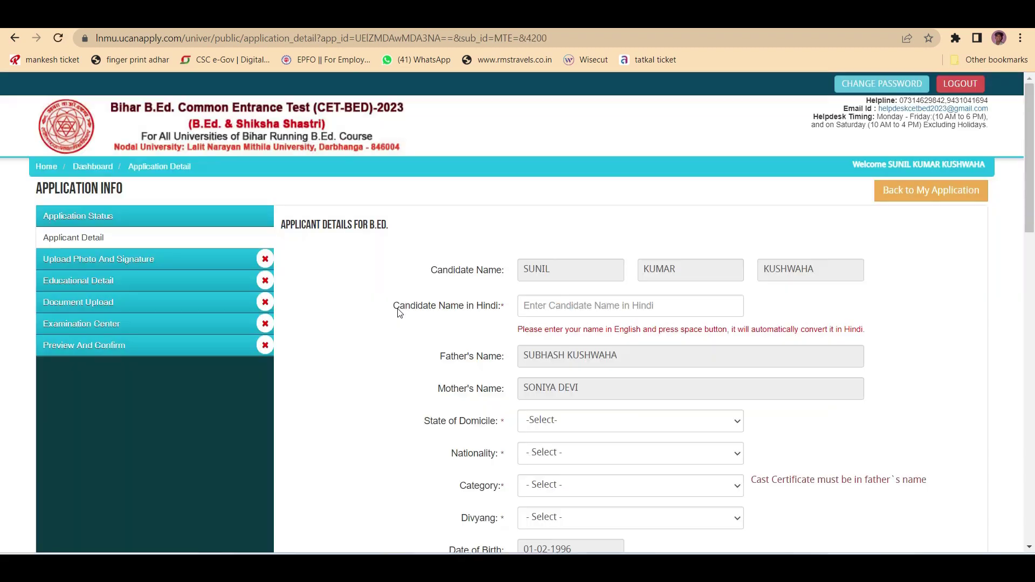
triple_click(399, 312)
click(579, 307)
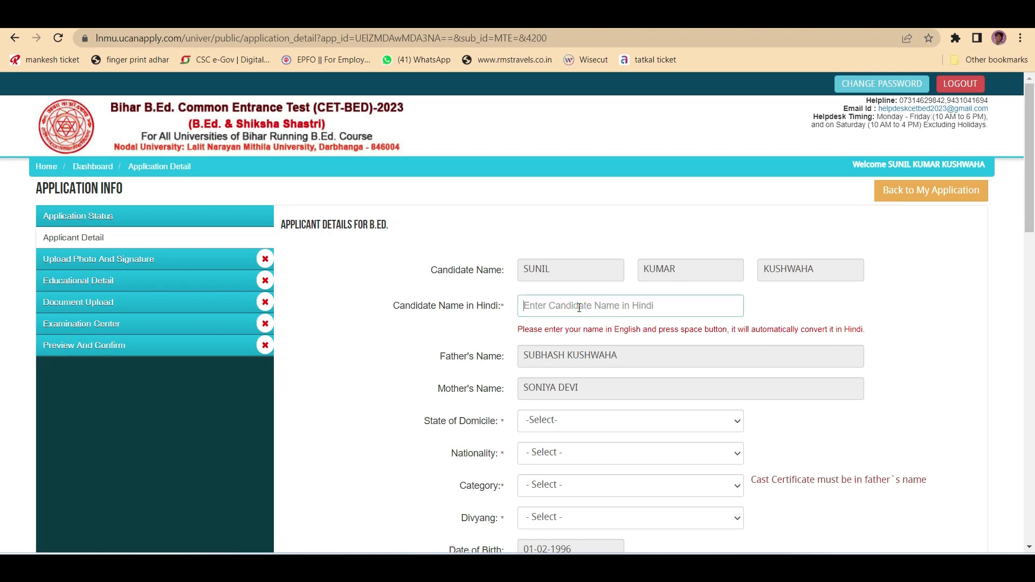
scroll(578, 307, down, 3)
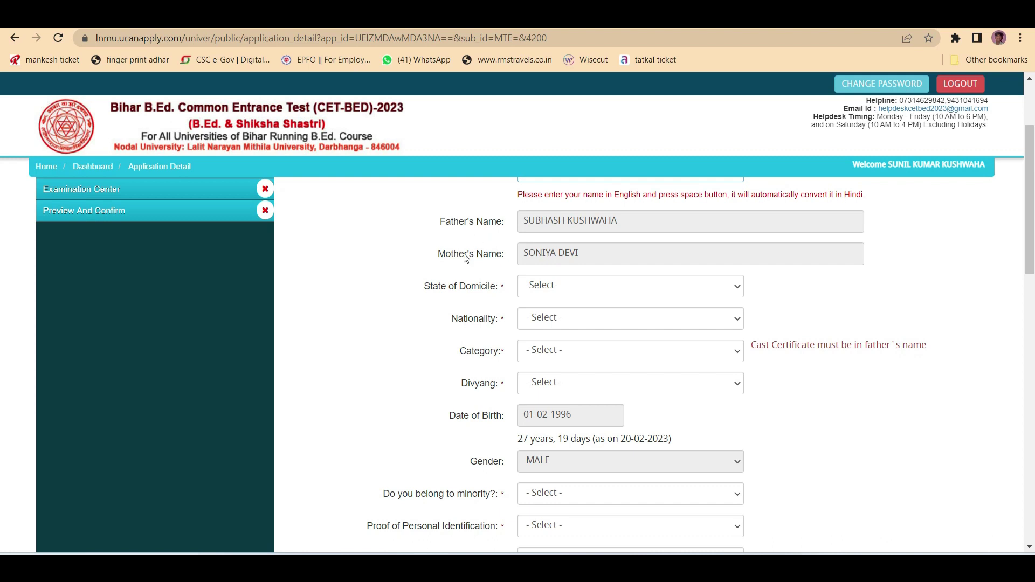
scroll(539, 243, down, 1)
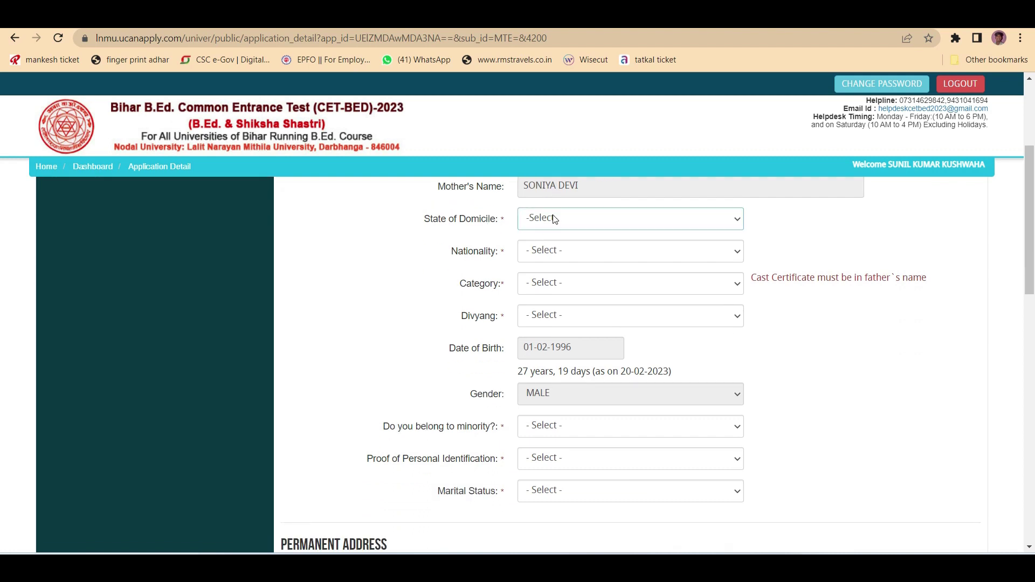
click(557, 217)
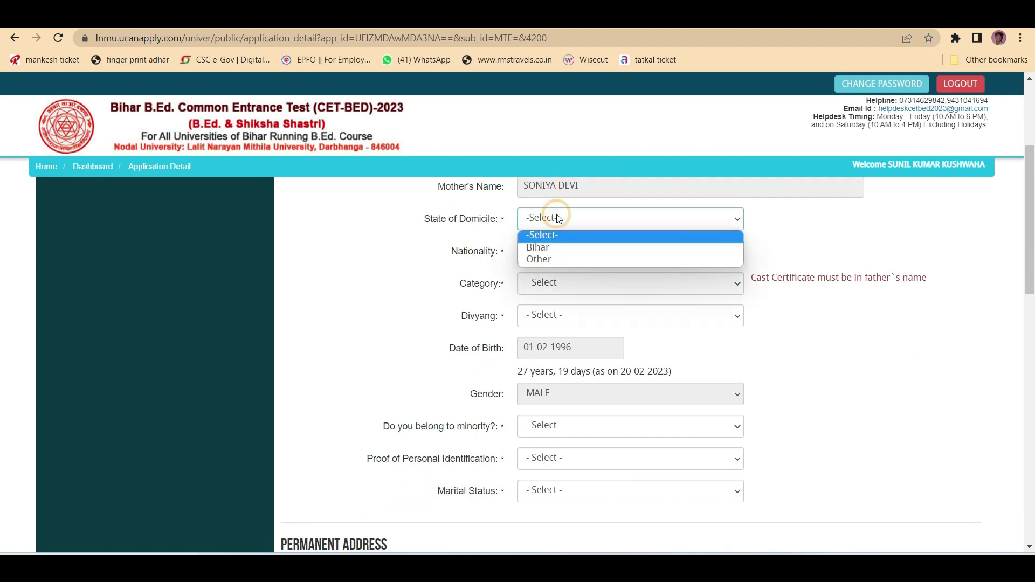
click(550, 248)
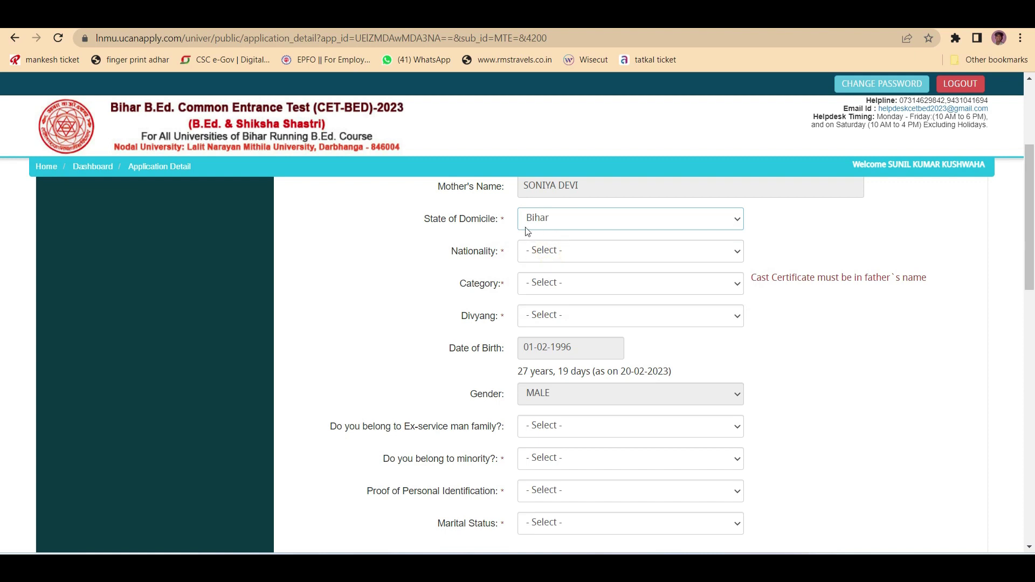
click(549, 221)
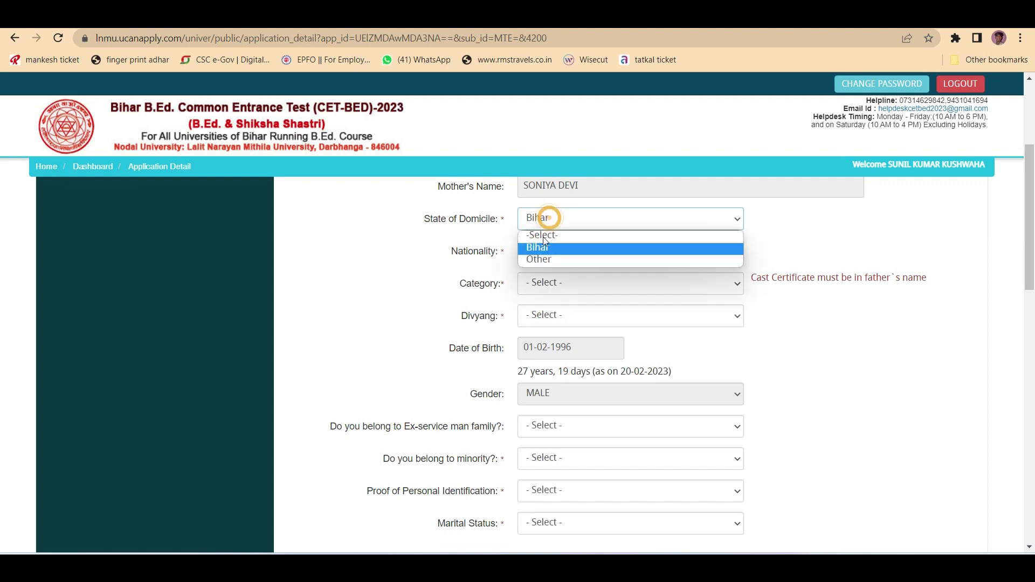
click(542, 260)
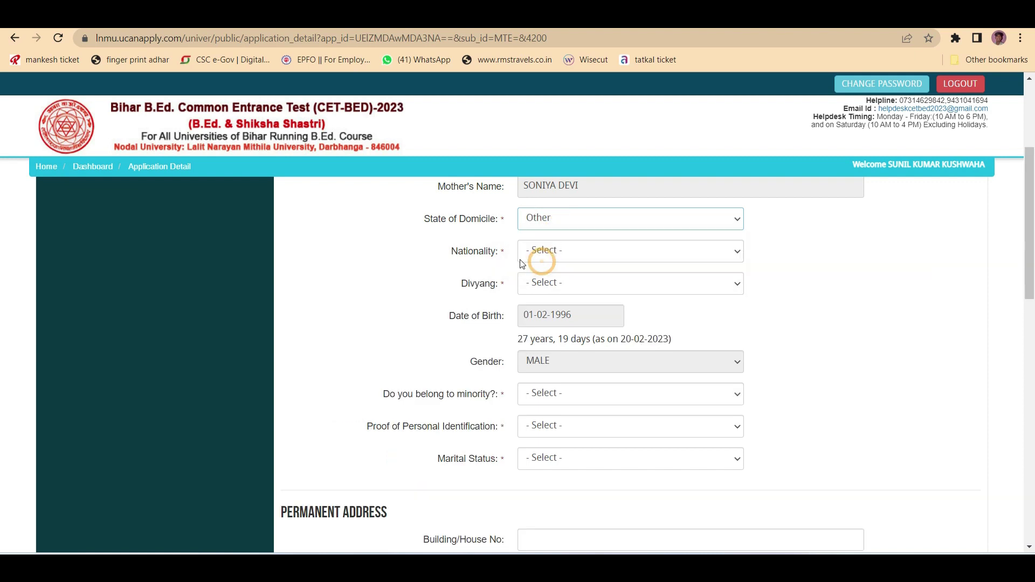
click(553, 217)
click(557, 247)
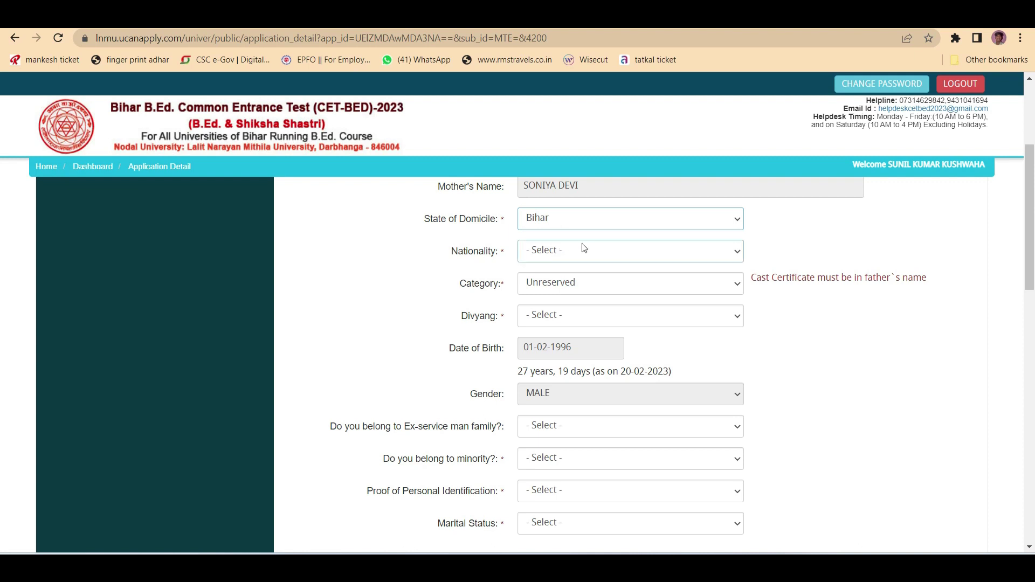
- Set nationality Indian, category BC (Annexure-II), Non-Creamy layer, and Divyang No
click(568, 246)
click(563, 280)
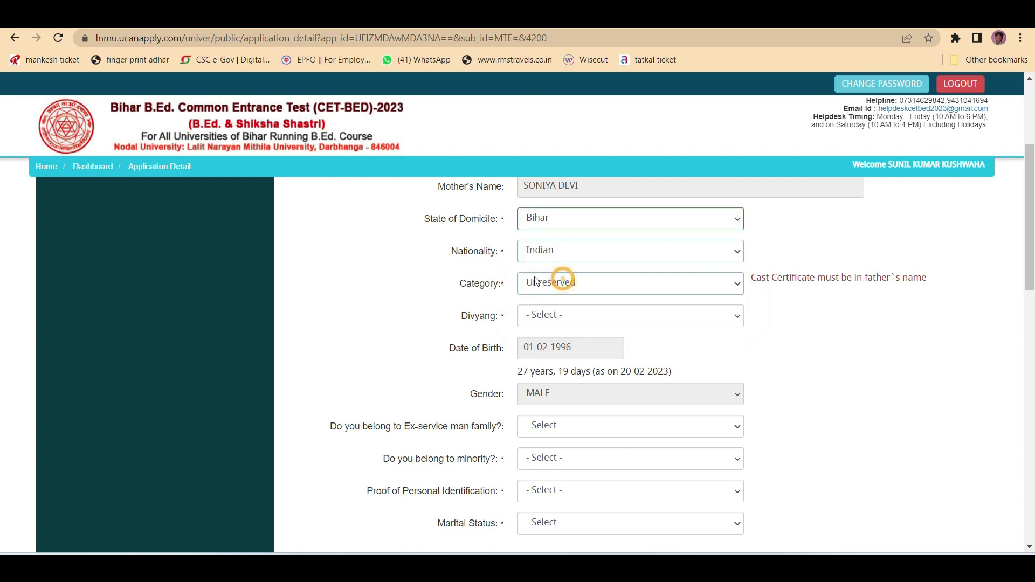
click(559, 293)
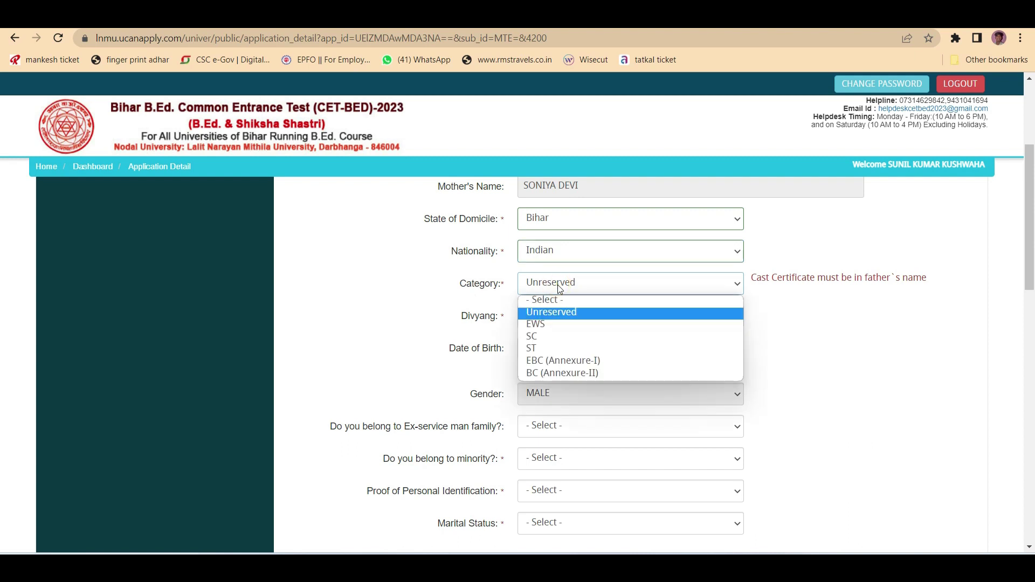
click(579, 373)
click(555, 317)
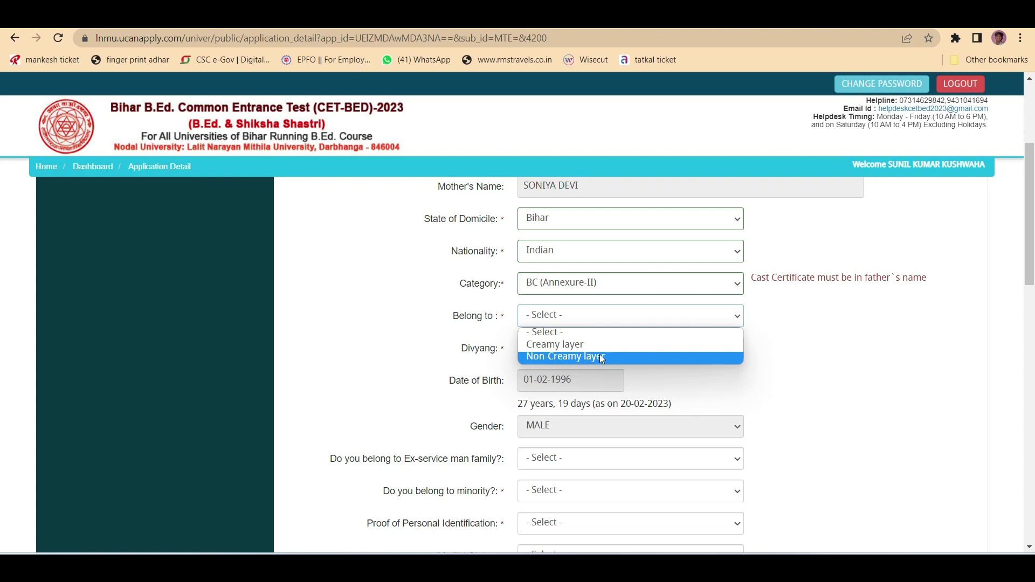
click(600, 355)
drag(497, 349, 456, 352)
click(552, 348)
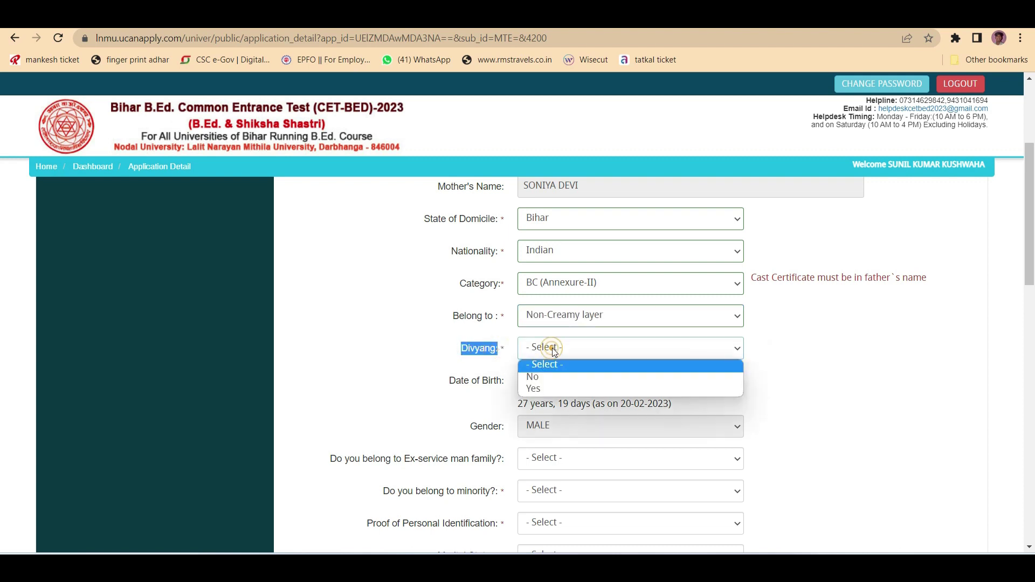
click(549, 379)
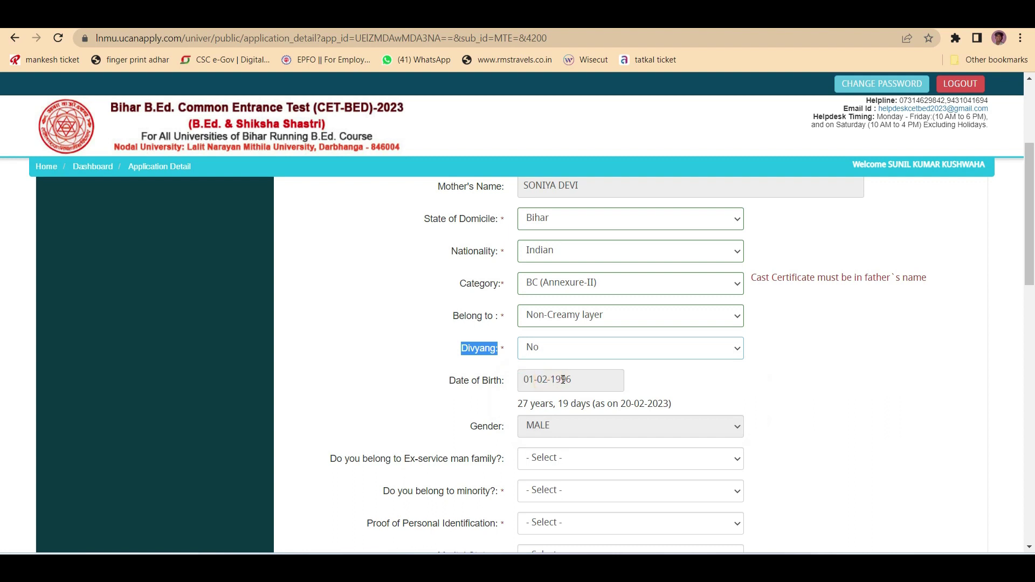
scroll(583, 373, down, 1)
- Answer No to both the ex-service man family and minority questions
scroll(584, 372, down, 1)
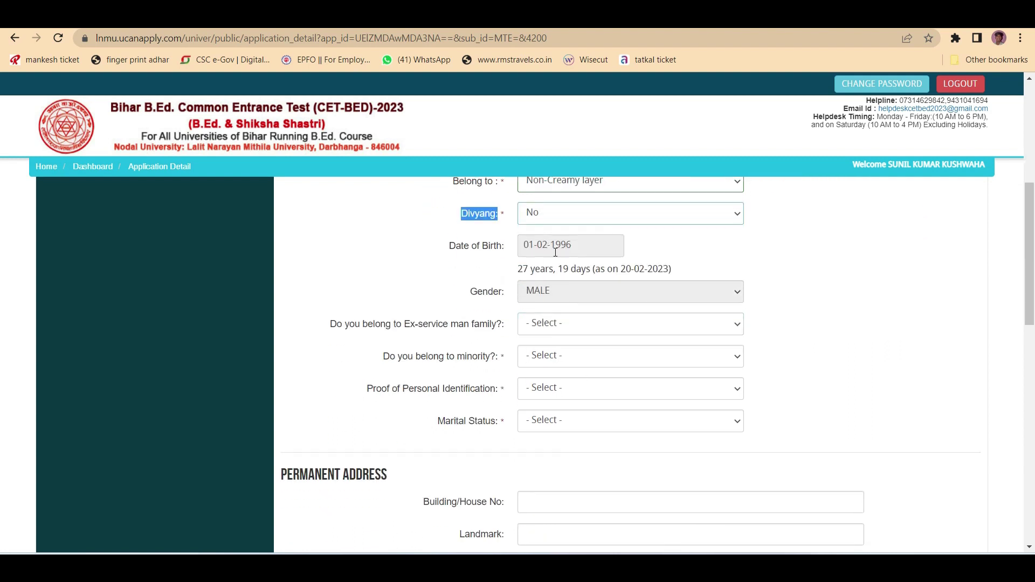
scroll(576, 248, down, 1)
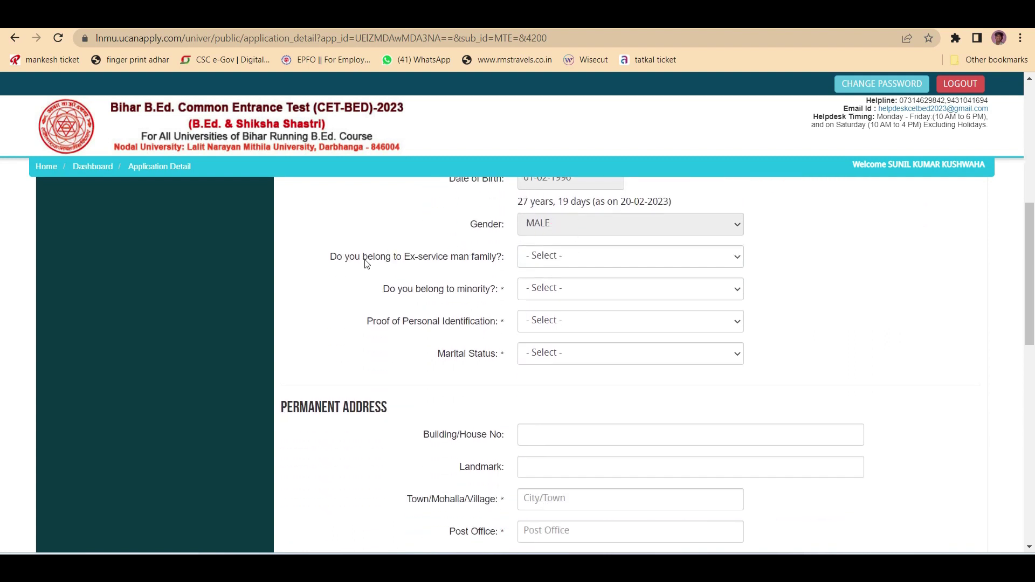
drag(497, 257, 394, 258)
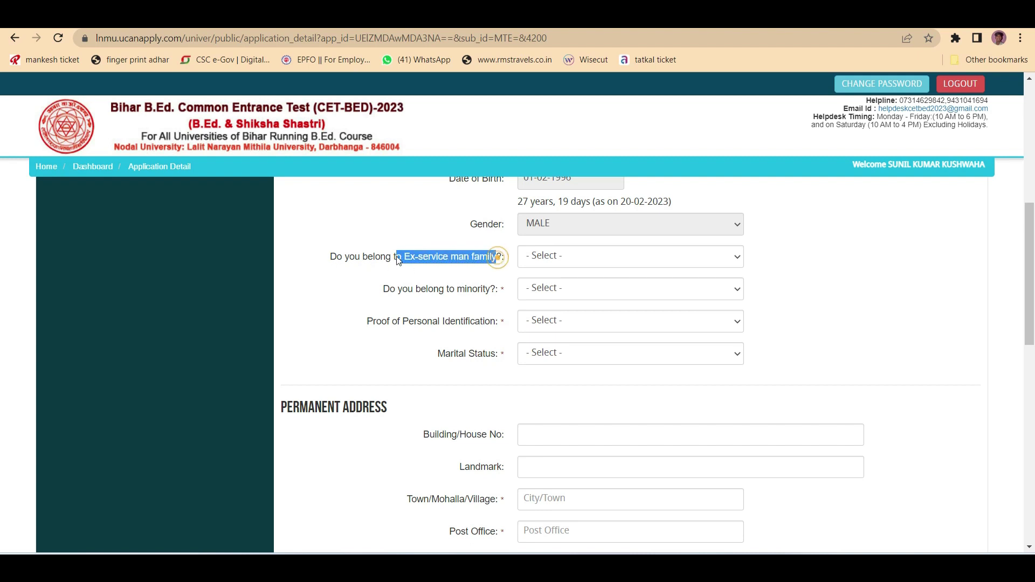
click(549, 258)
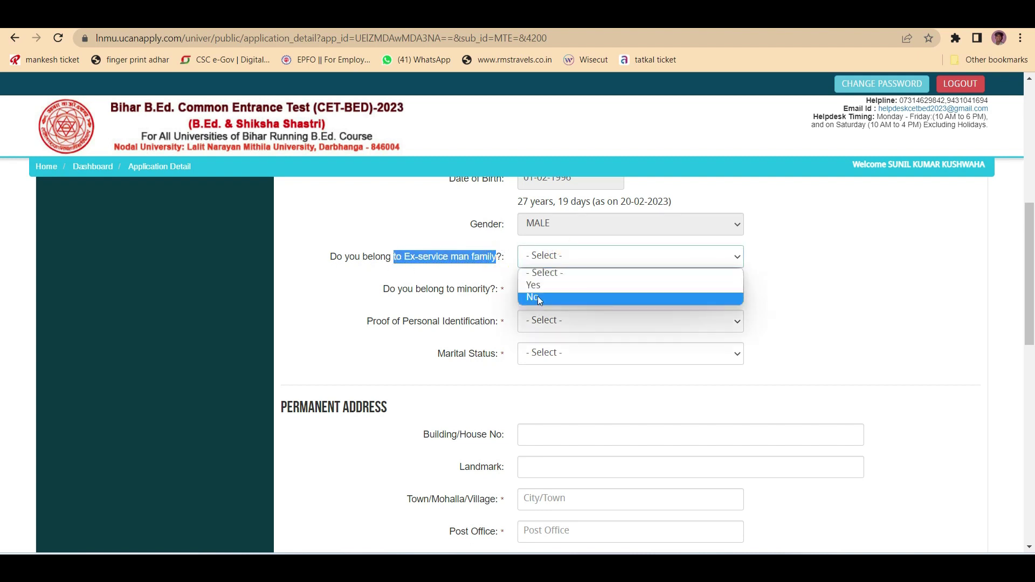
click(539, 296)
drag(384, 289, 501, 290)
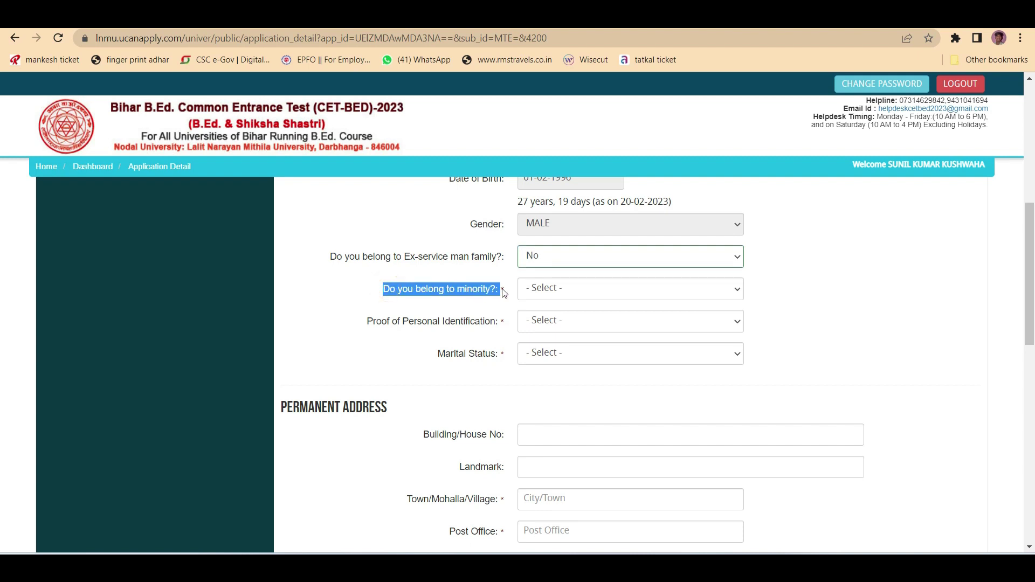
click(568, 292)
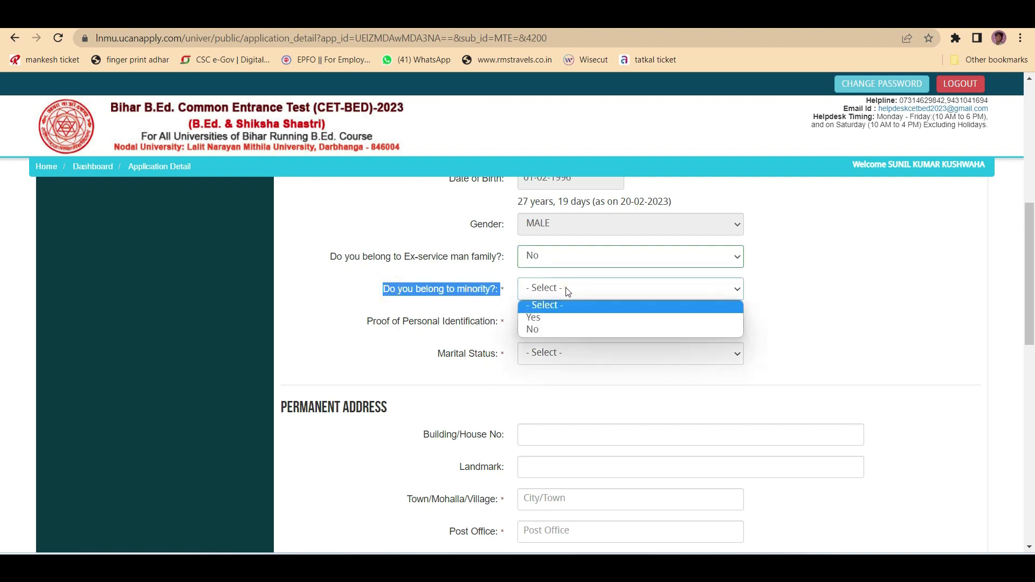
click(568, 329)
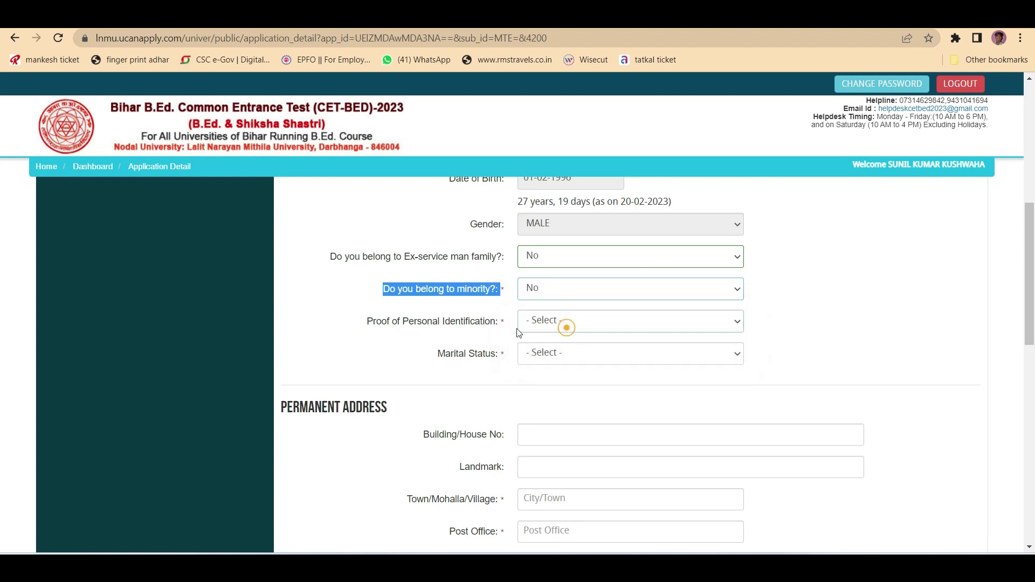
drag(366, 324, 500, 322)
- Choose Aadhaar as identification proof and set marital status to Unmarried
click(555, 328)
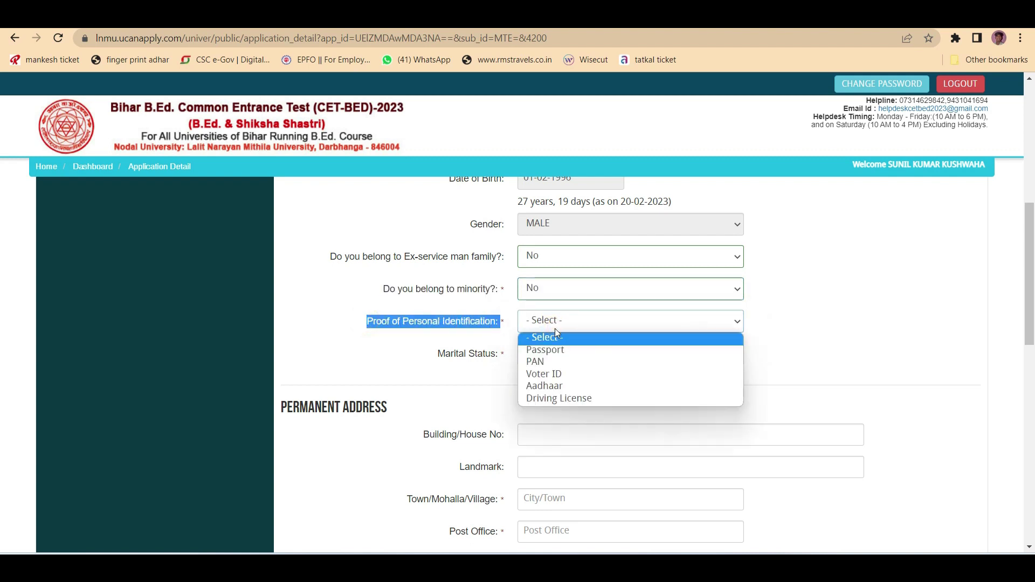
click(570, 386)
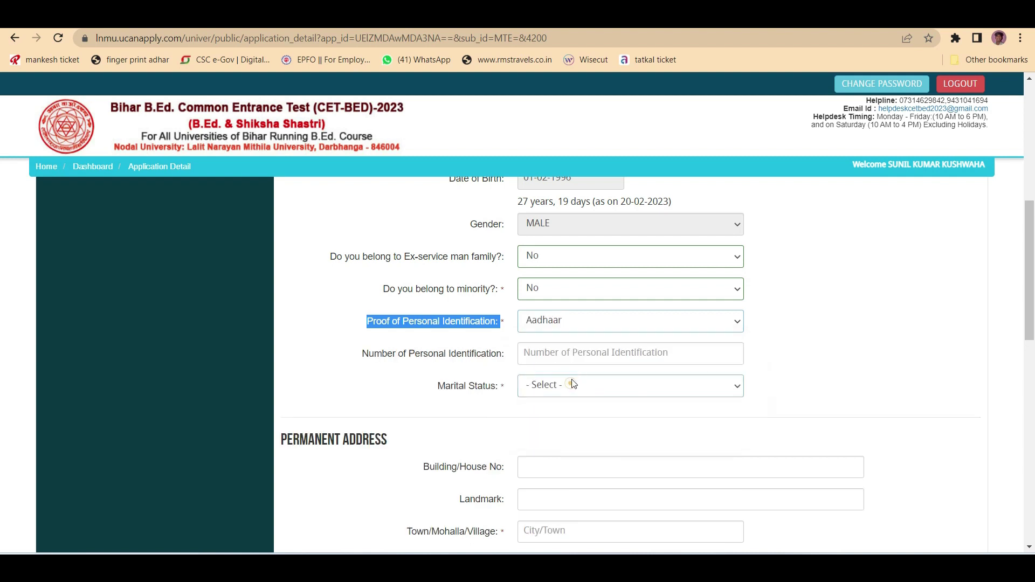
click(545, 355)
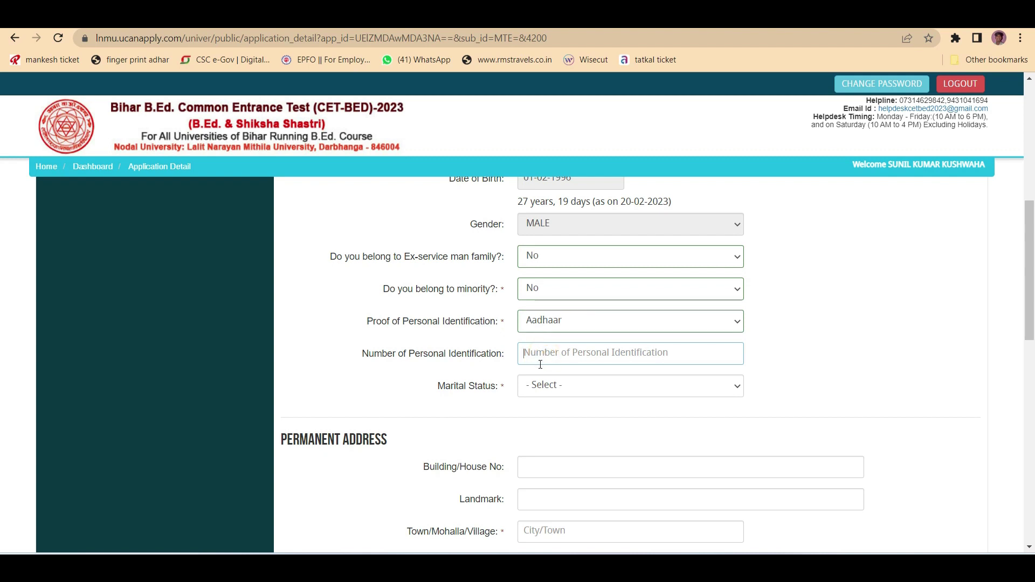
click(547, 386)
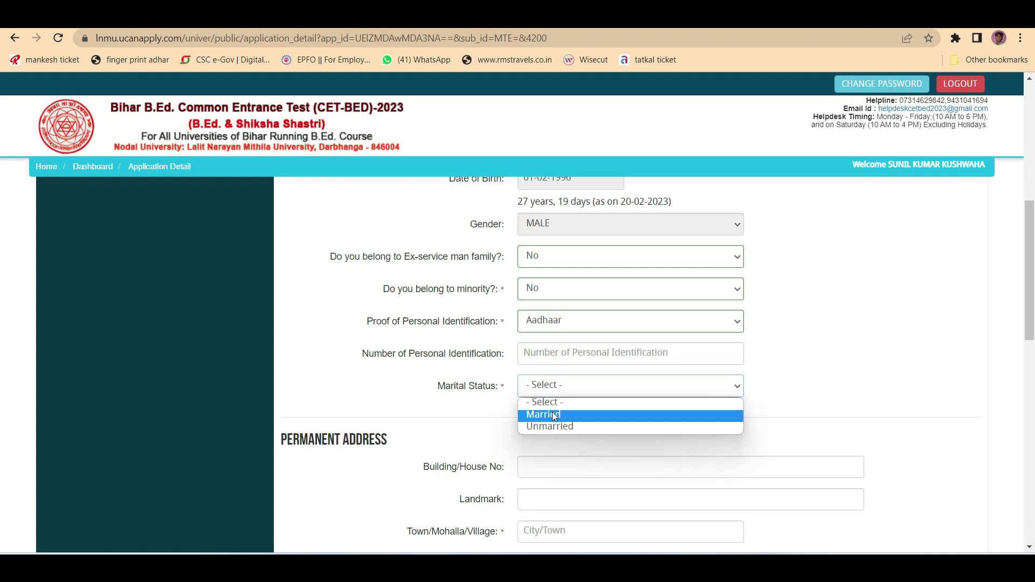
click(561, 416)
scroll(555, 243, down, 2)
key(Down)
scroll(560, 289, down, 2)
scroll(548, 293, up, 1)
click(545, 265)
click(544, 295)
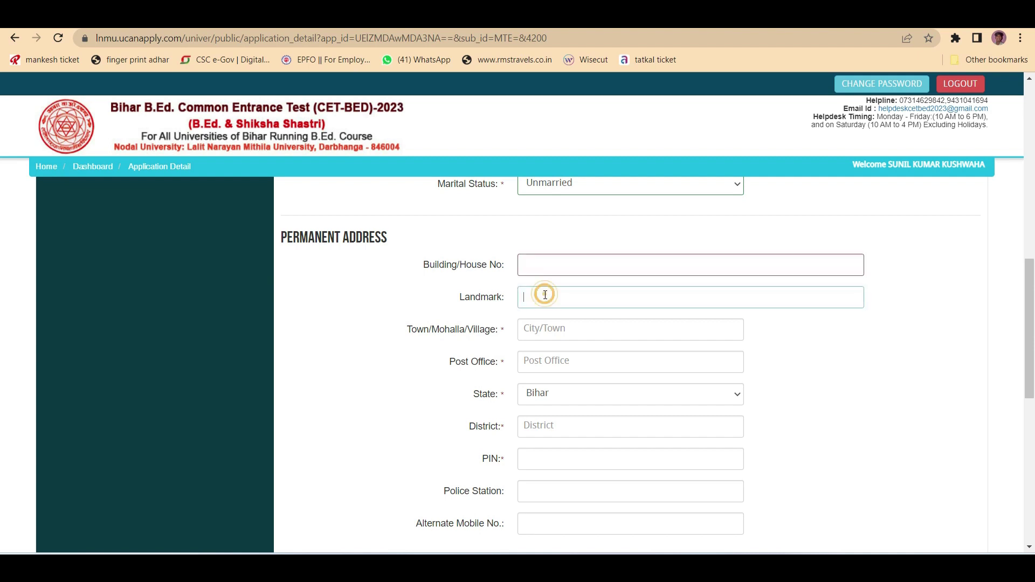
- Go through the permanent address fields from town/village to alternate mobile number
click(534, 329)
click(532, 360)
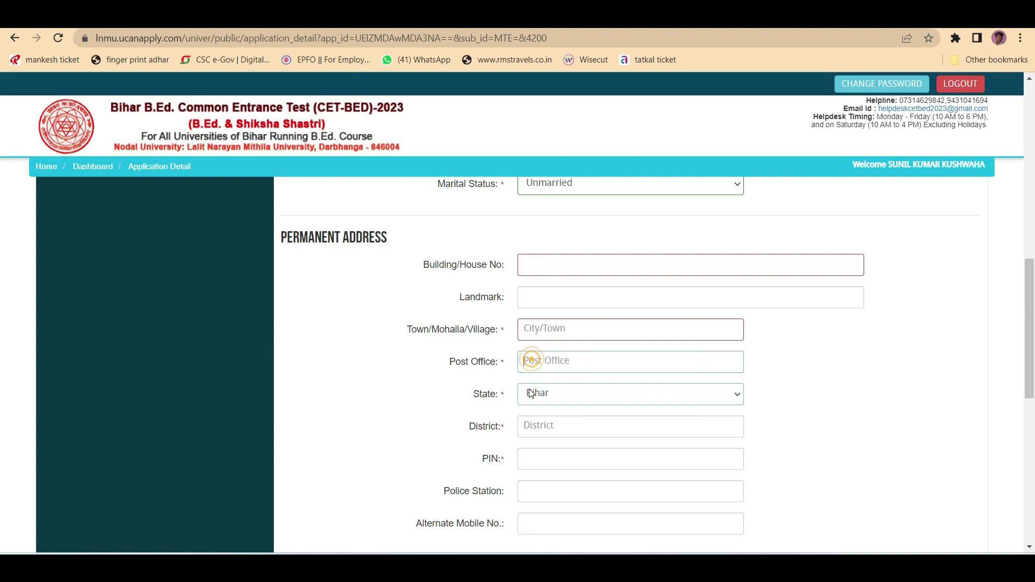
click(534, 426)
scroll(560, 418, down, 2)
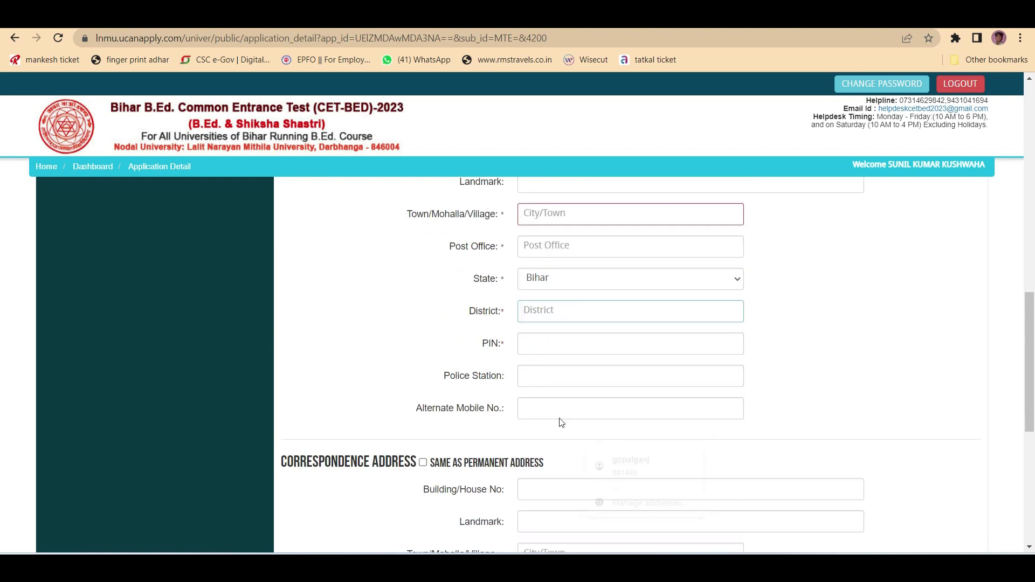
scroll(560, 418, down, 1)
click(532, 323)
click(540, 357)
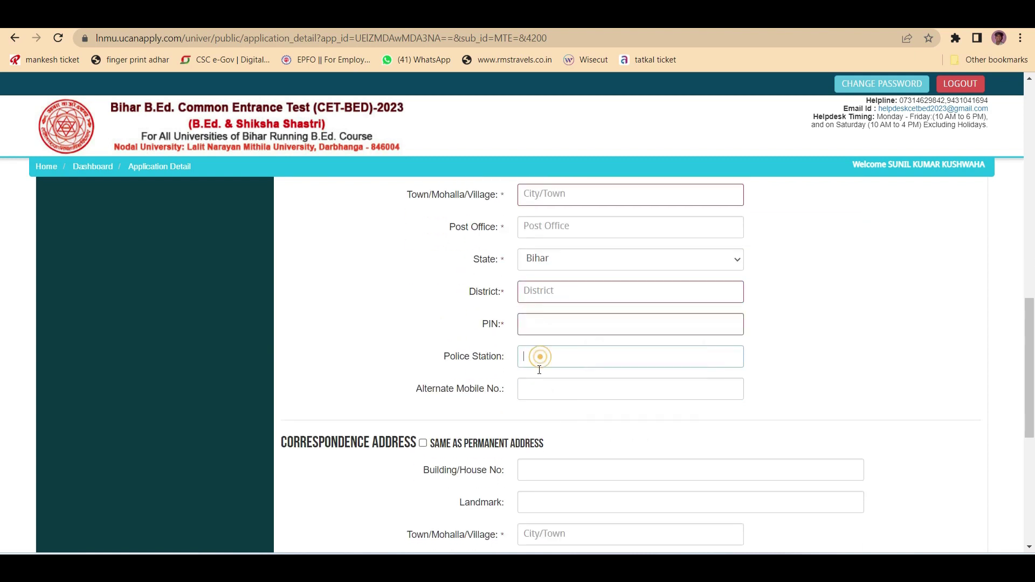
click(529, 393)
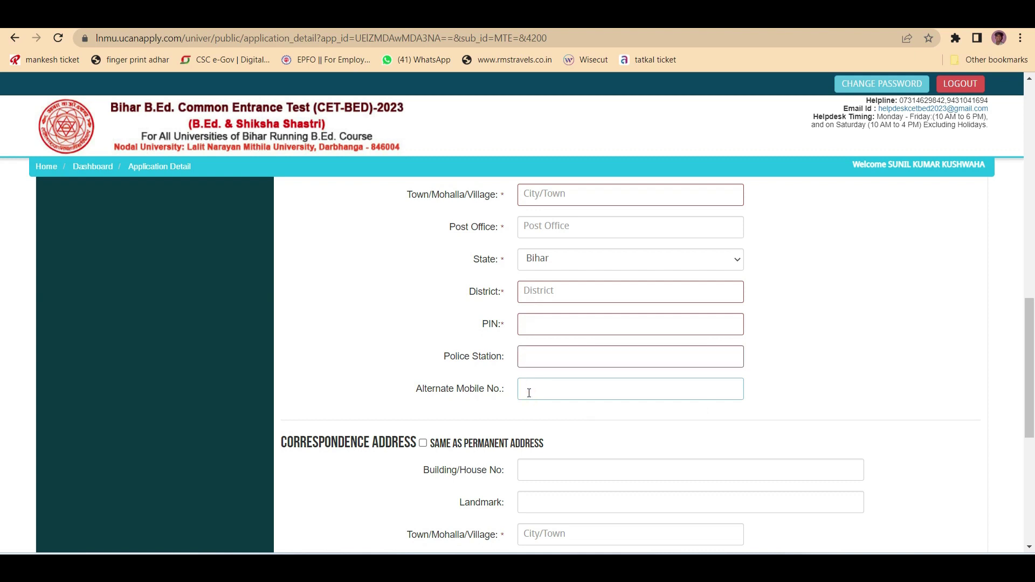
- Tick 'Same as permanent address' and save the applicant details
scroll(532, 386, down, 1)
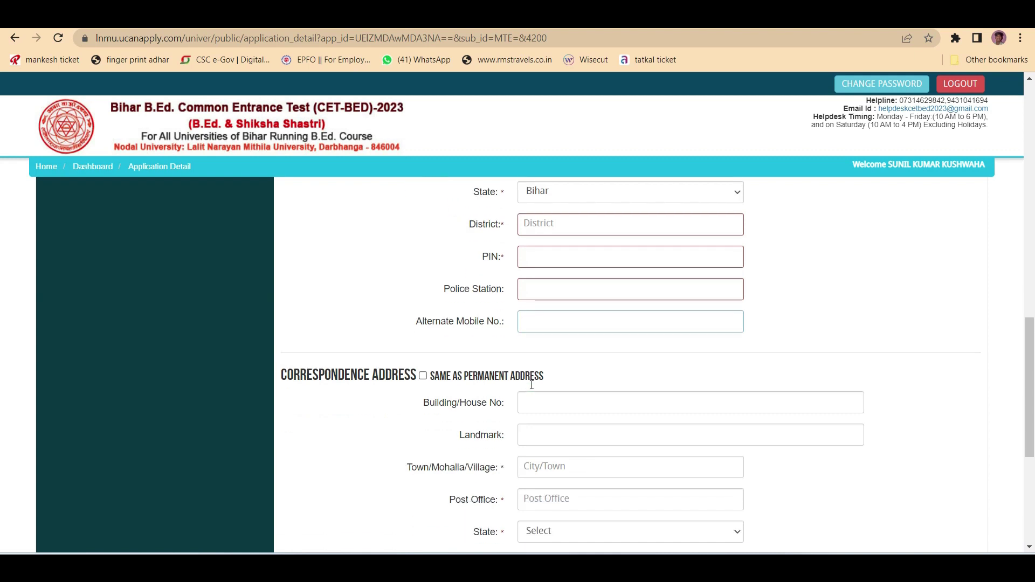
scroll(539, 347, down, 1)
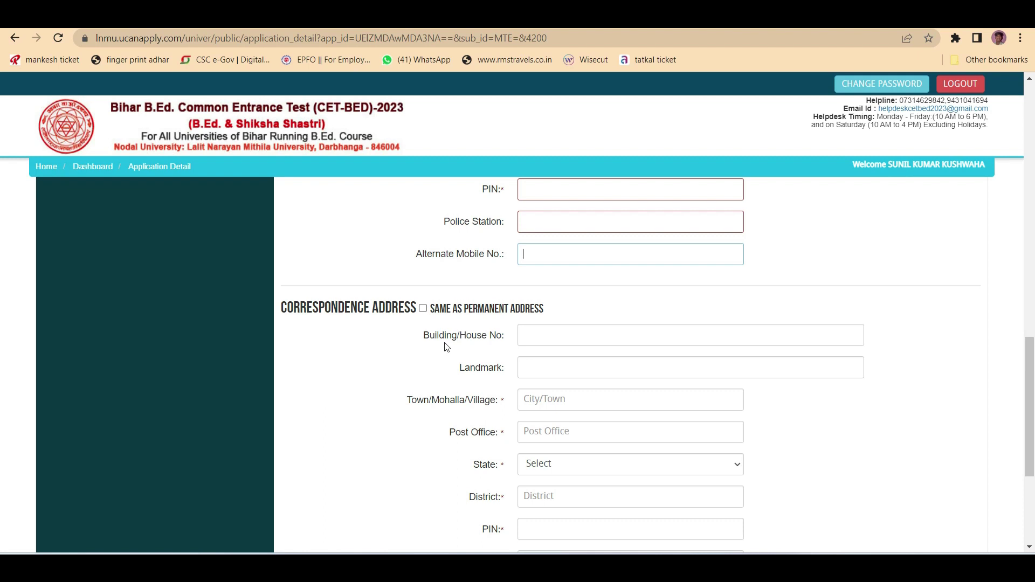
click(422, 308)
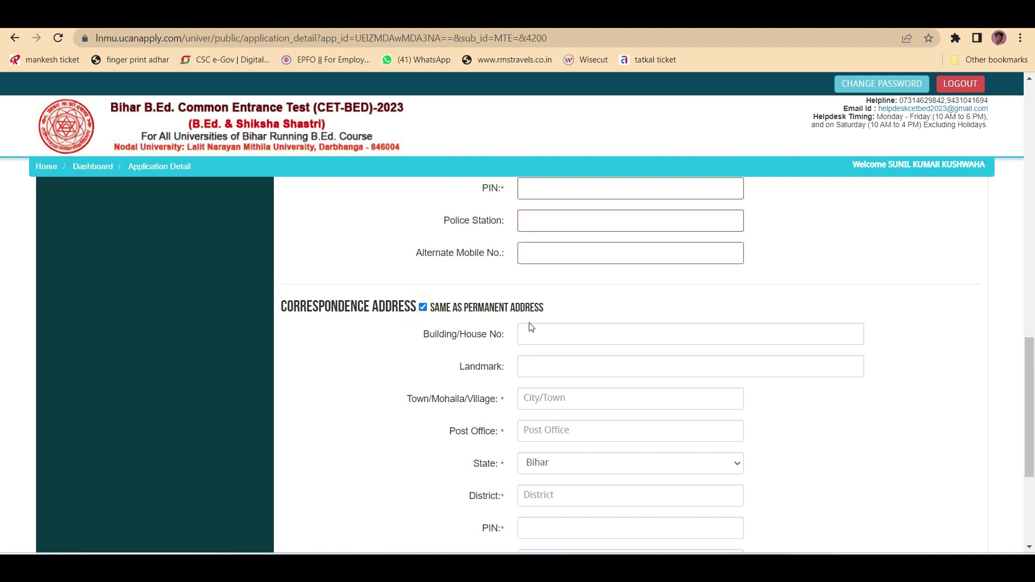
scroll(532, 327, down, 4)
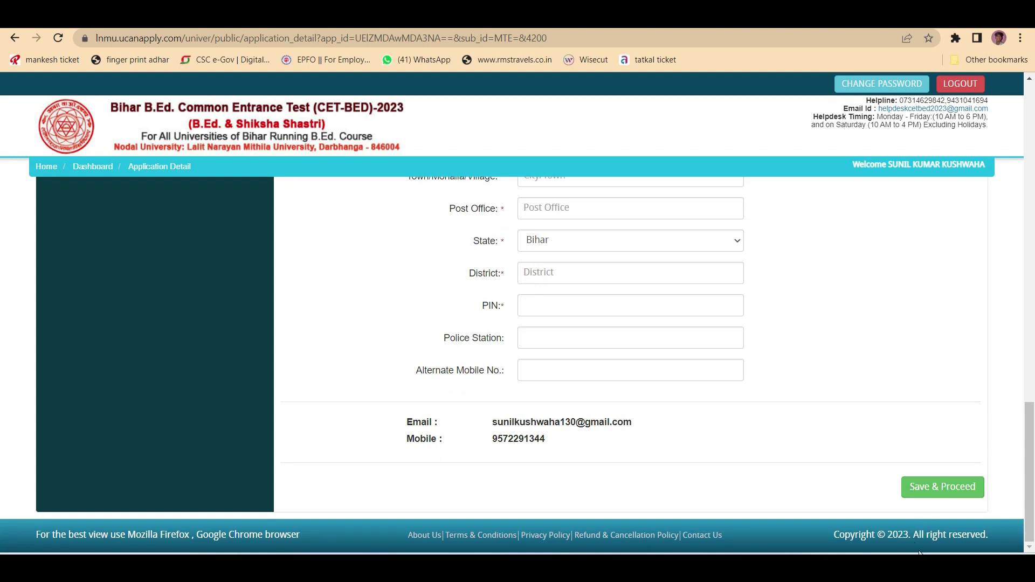
click(839, 553)
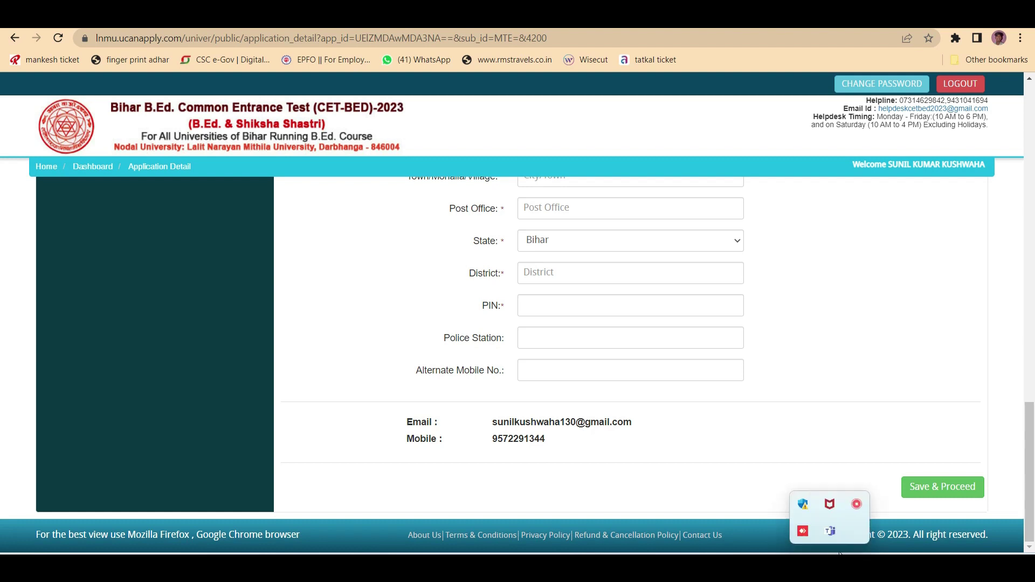
click(858, 505)
- Check the required photo and signature sizes and accepted file formats before uploading
click(859, 519)
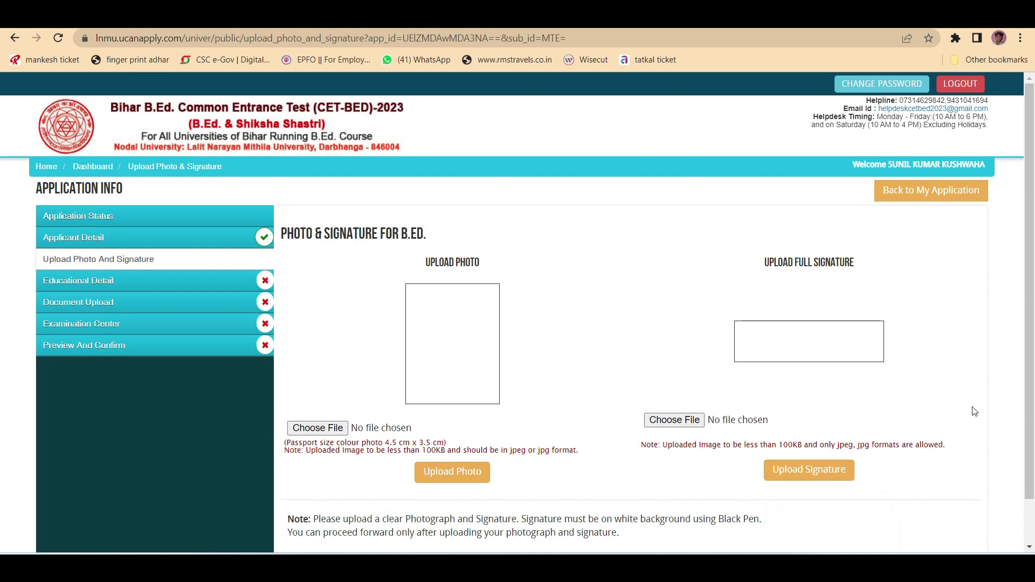
scroll(343, 361, down, 1)
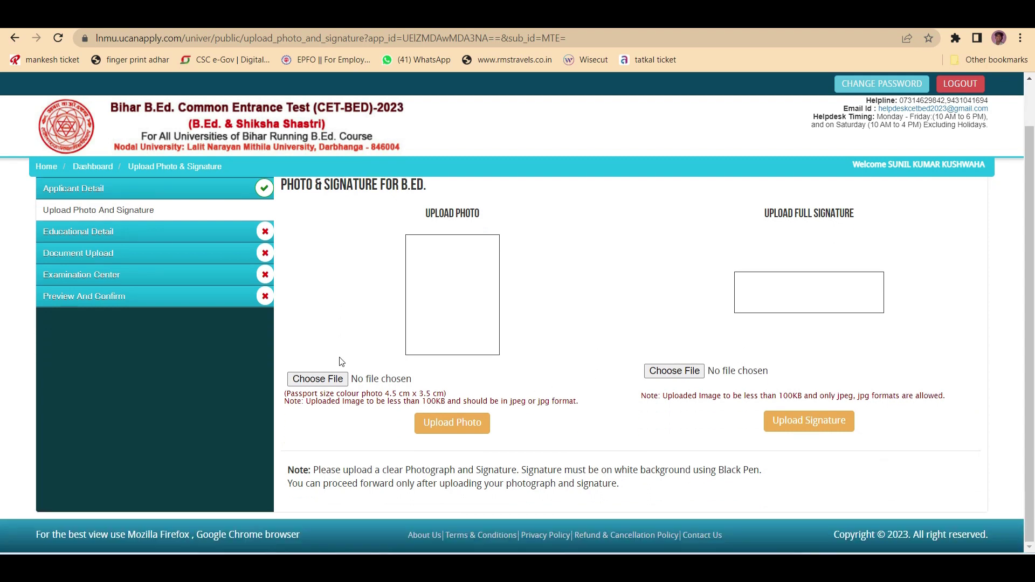
click(337, 380)
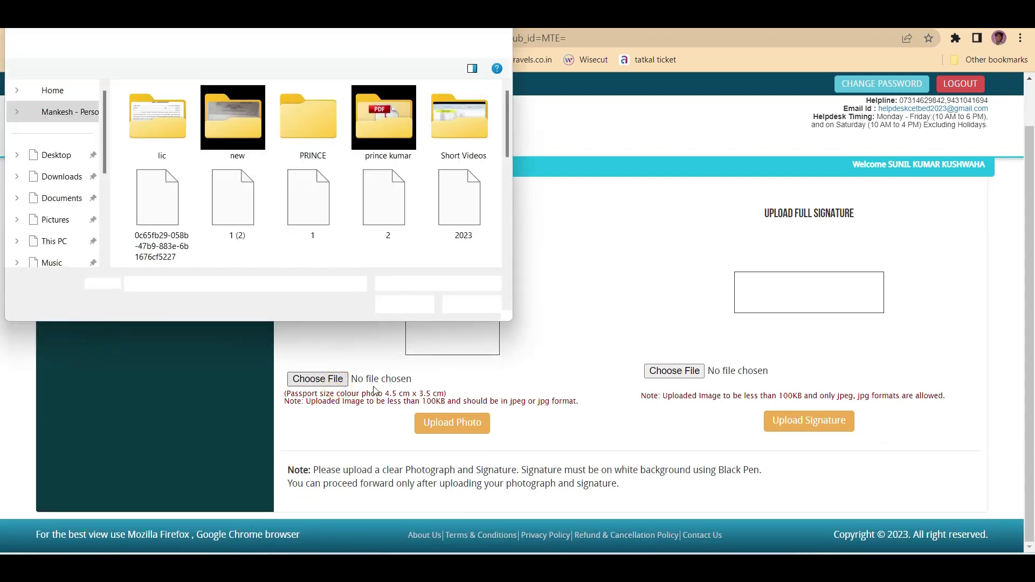
click(471, 306)
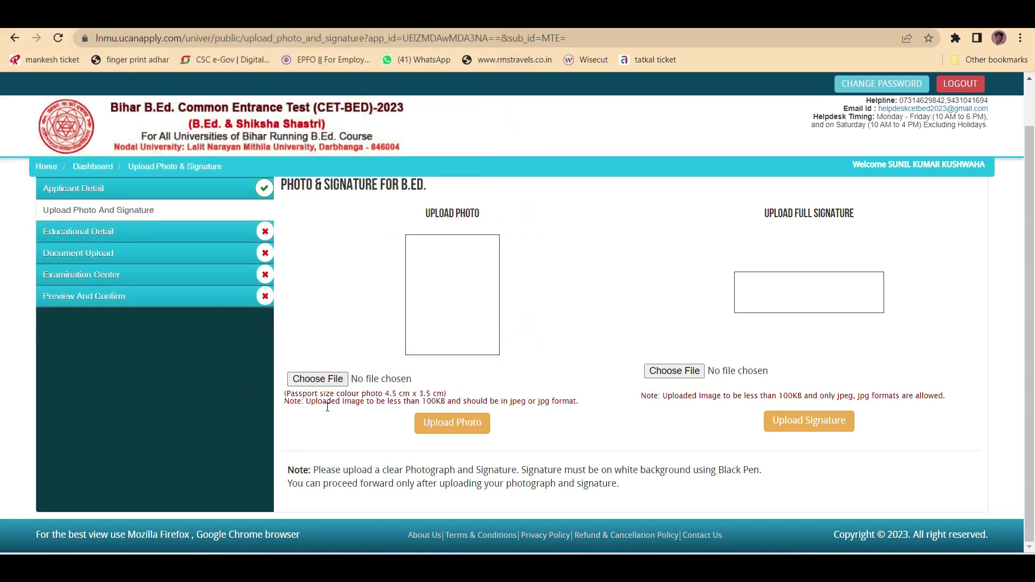
drag(323, 395, 438, 394)
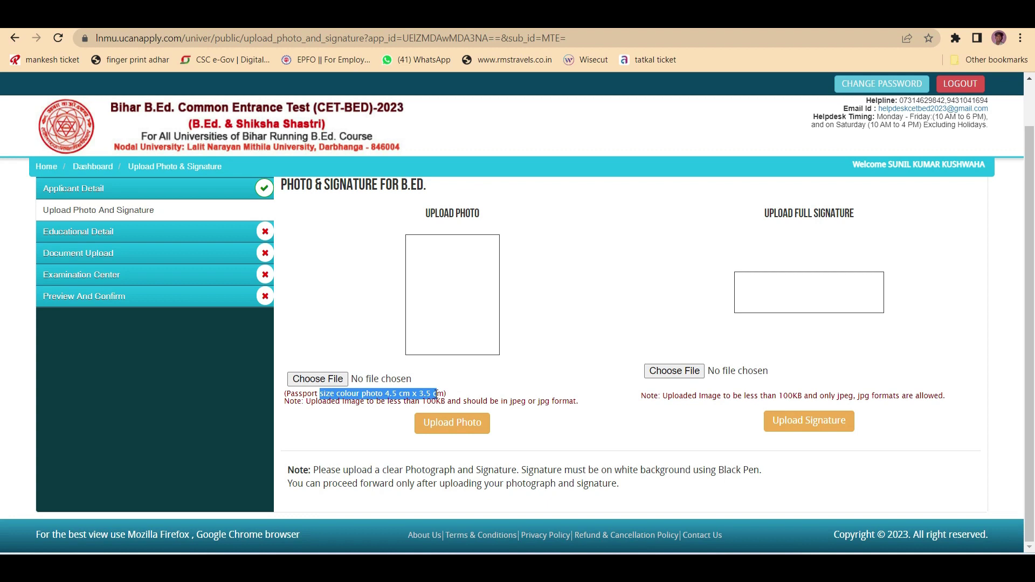
drag(438, 394, 450, 397)
drag(516, 402, 564, 402)
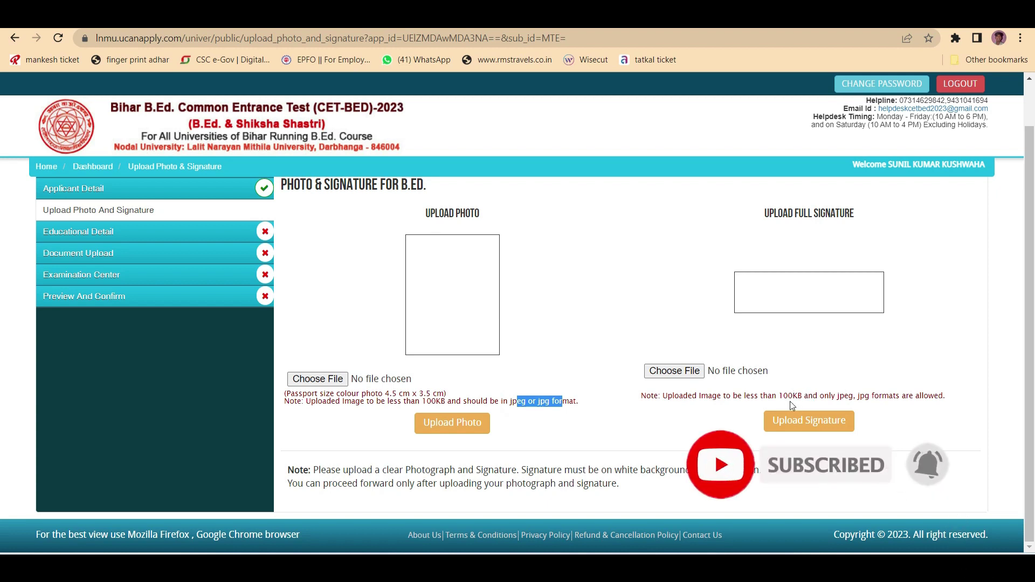
drag(781, 396, 865, 396)
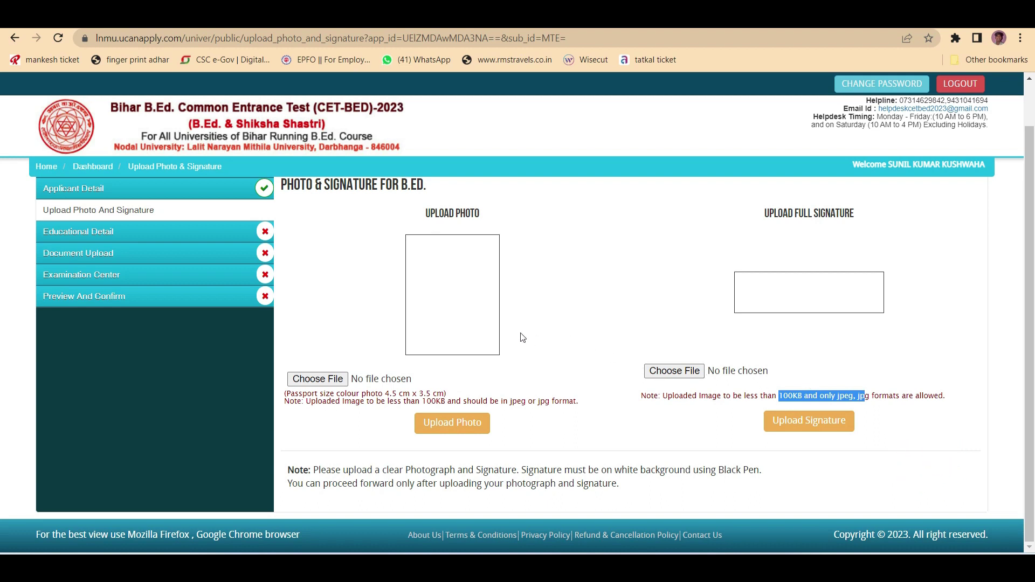
- Choose the applicant's photo image from their folder for upload
click(334, 380)
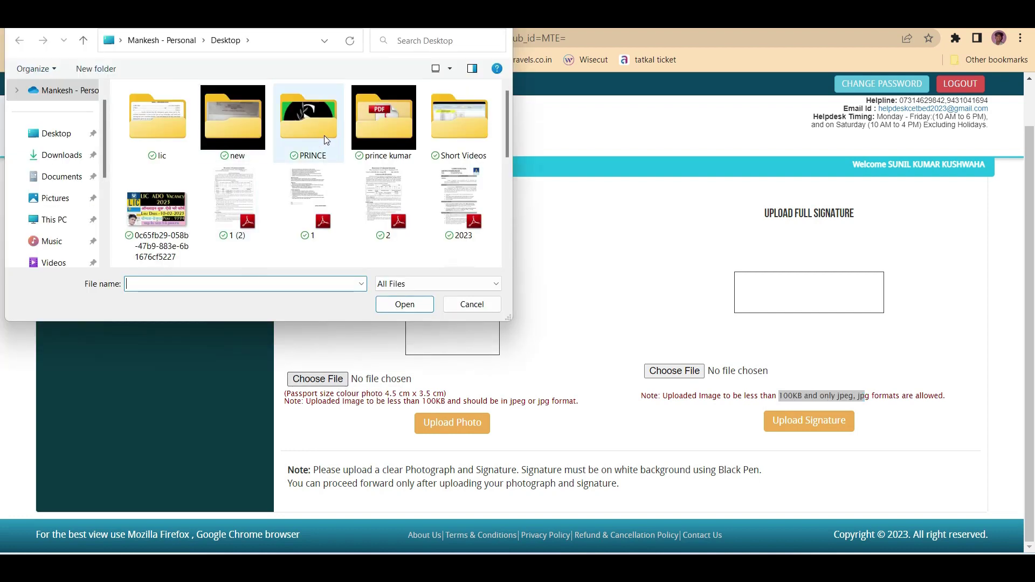
double_click(309, 119)
double_click(212, 175)
click(189, 133)
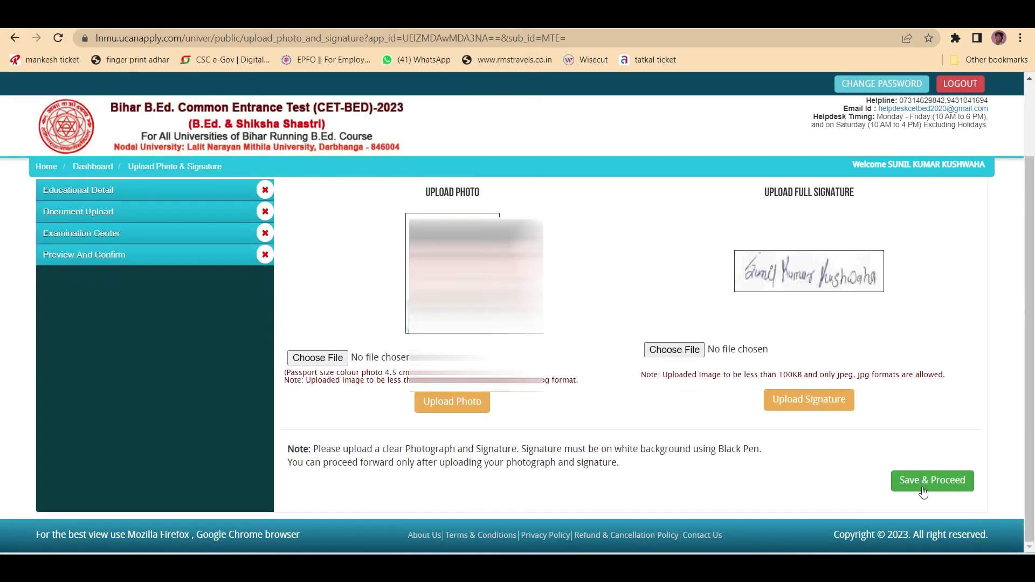
- Save the uploaded photo and signature to reach the Educational Detail form
click(931, 481)
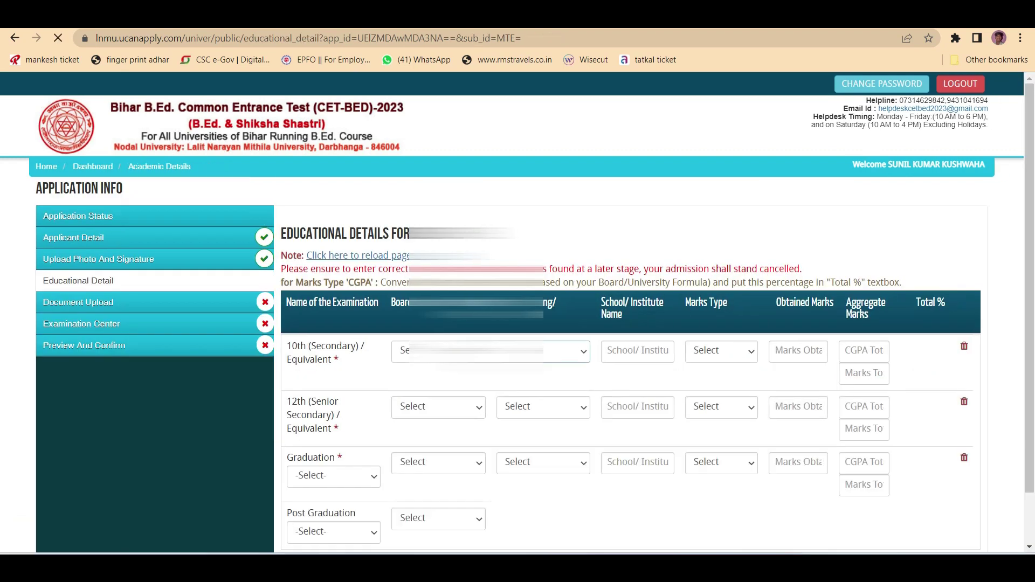
scroll(517, 368, down, 1)
scroll(517, 361, up, 1)
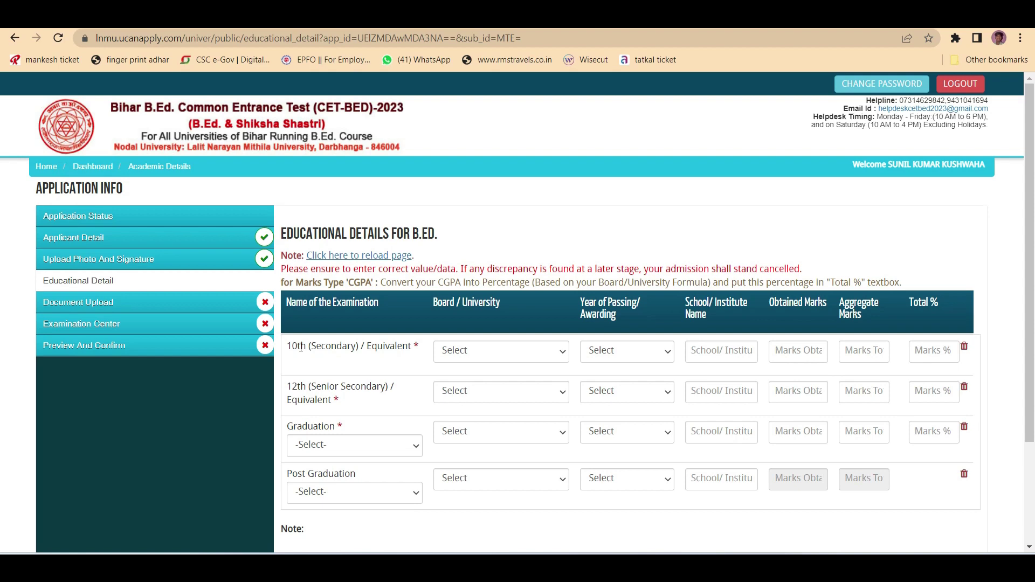
- Select Bihar School Examination Board, Patna as the board for the 10th exam
click(479, 351)
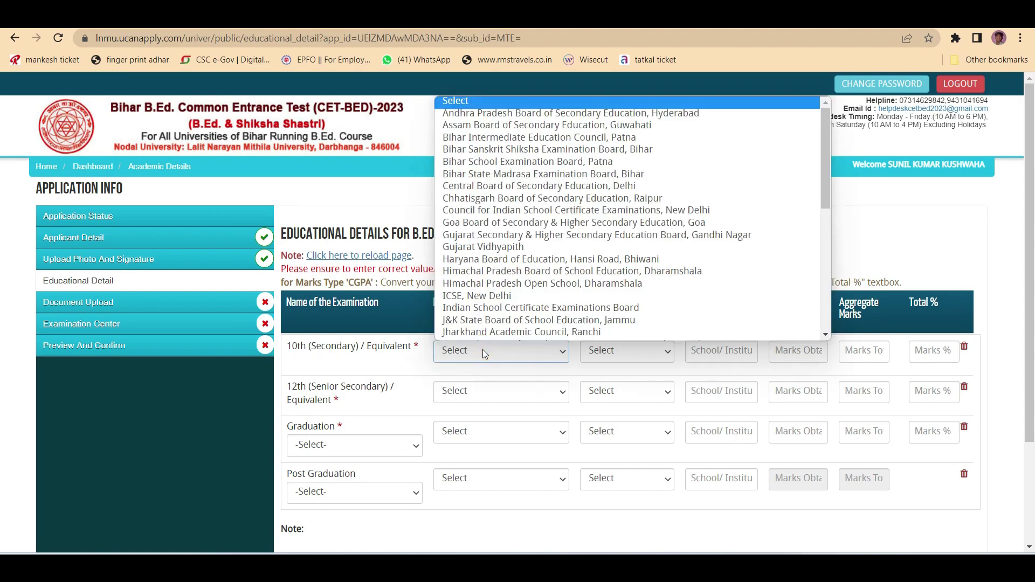
click(485, 353)
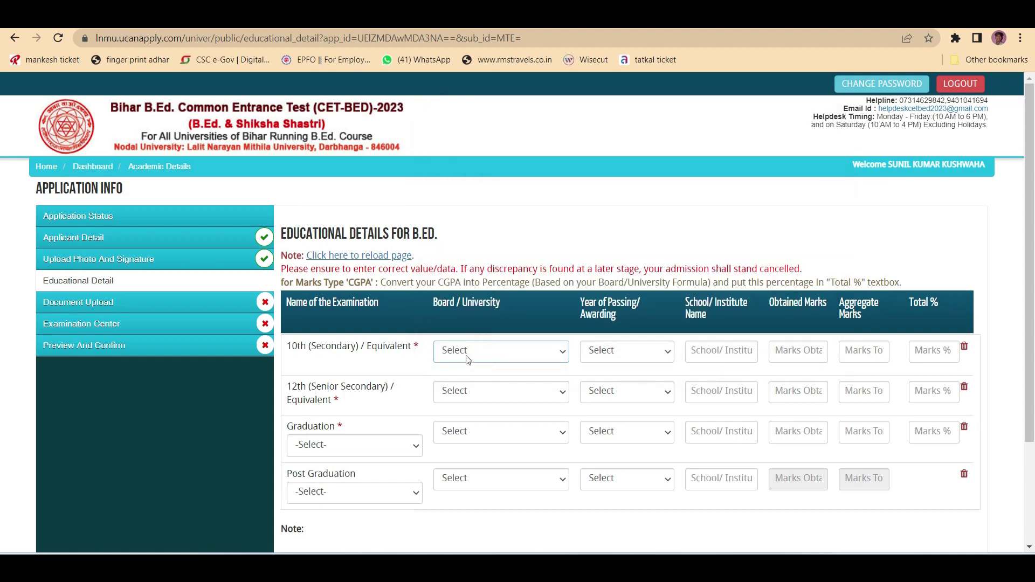
click(488, 352)
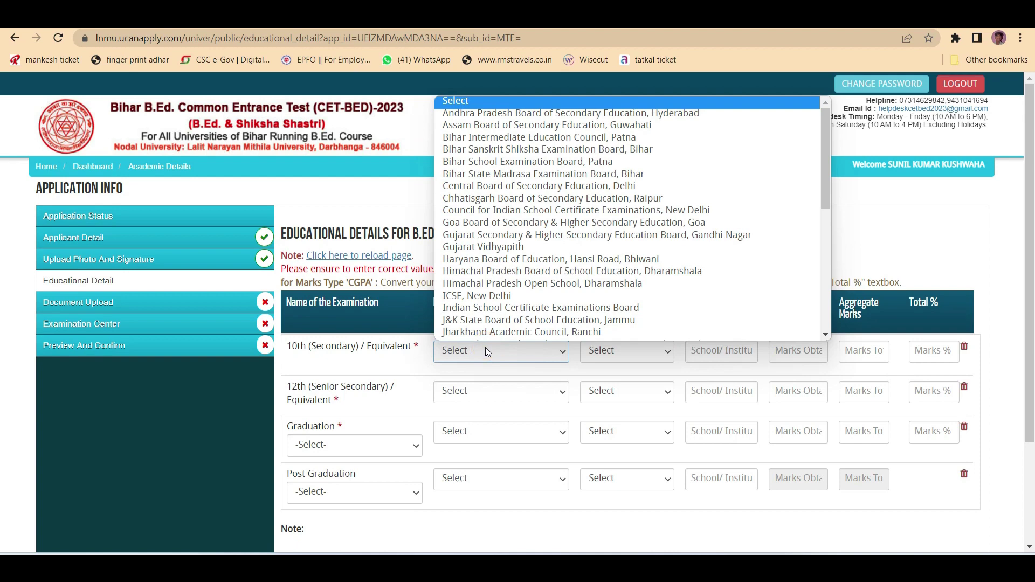
scroll(507, 178, down, 1)
click(512, 137)
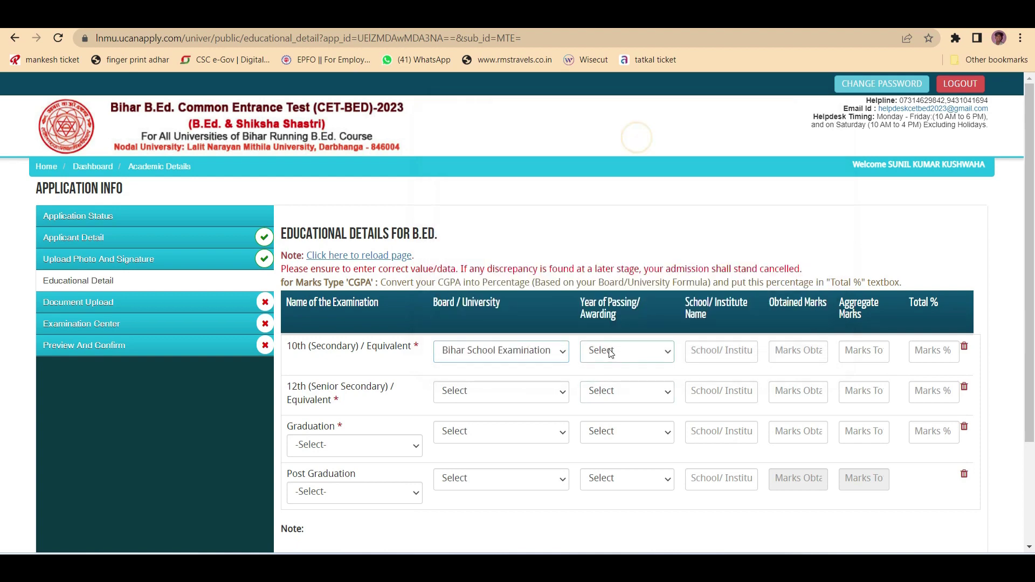
- Step through the 10th passing year, school name, marks and percentage fields
click(624, 353)
click(624, 353)
click(712, 351)
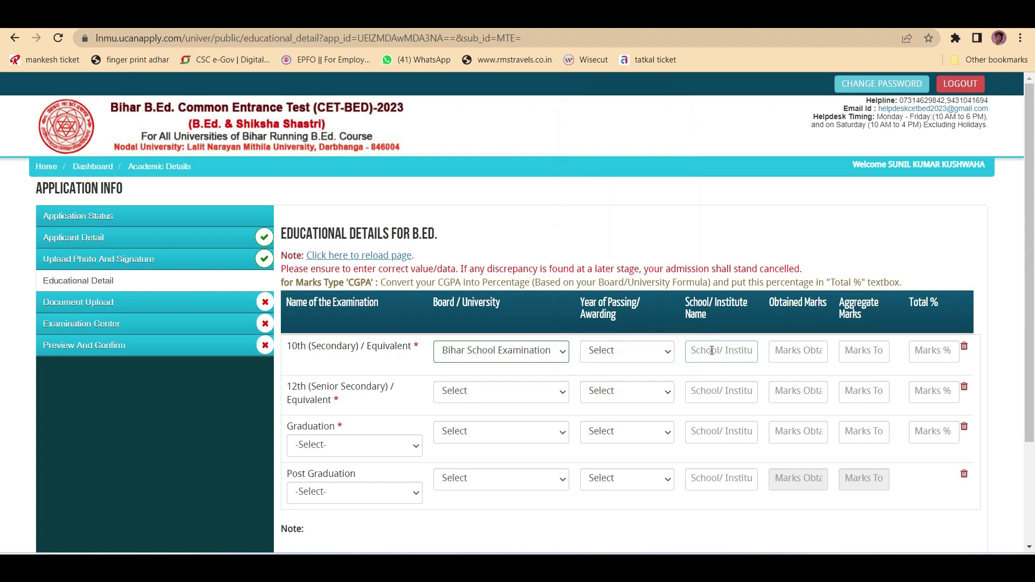
click(802, 350)
click(888, 352)
click(865, 352)
click(932, 351)
- Review the 12th and graduation rows, then save the educational details to reach Document Upload
double_click(323, 387)
scroll(324, 350, down, 1)
scroll(329, 312, down, 1)
click(334, 311)
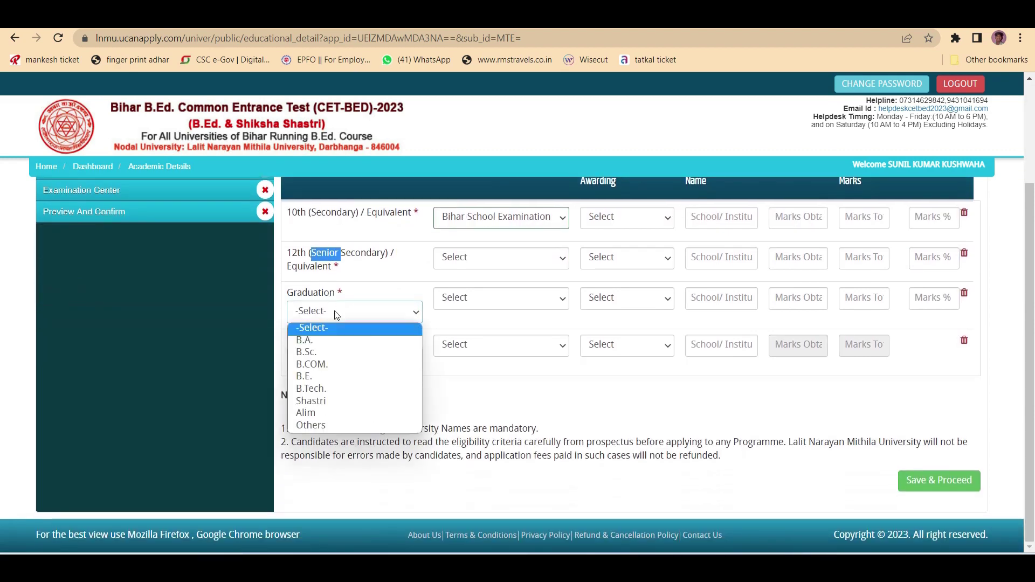
click(334, 310)
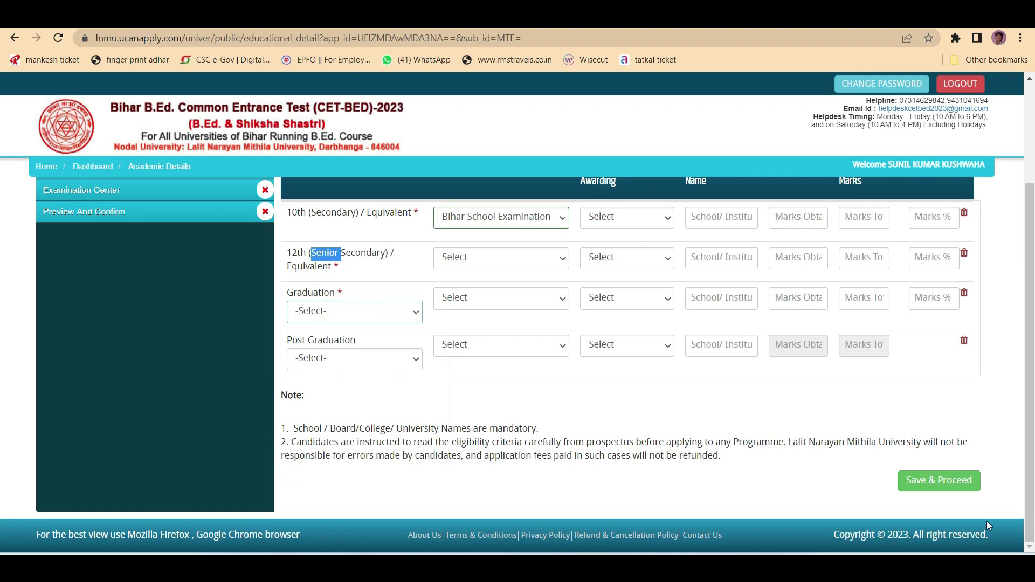
click(933, 492)
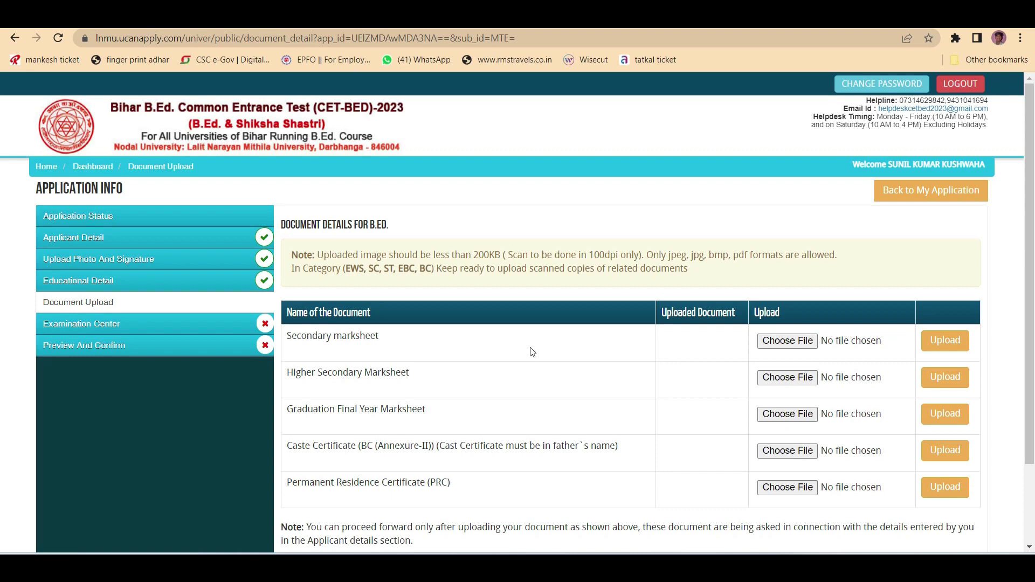